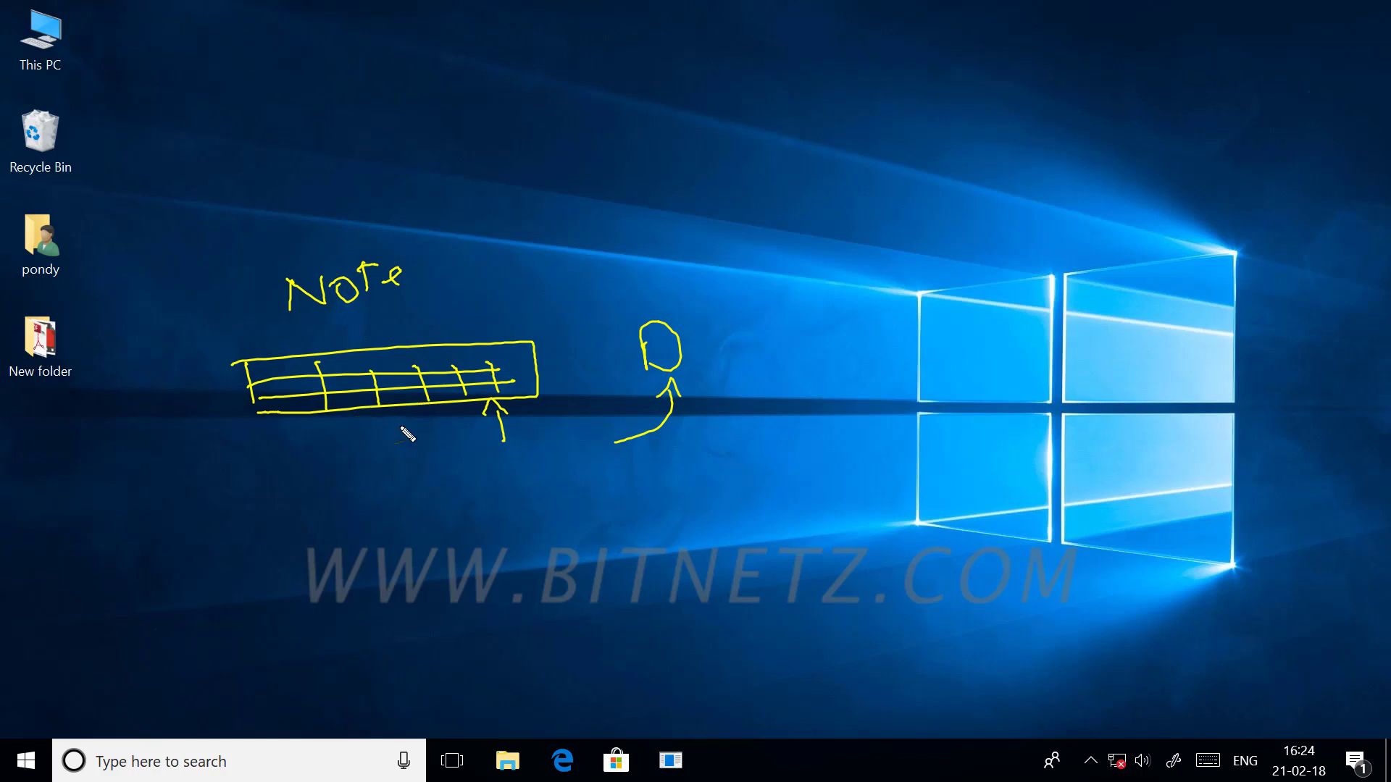
Step: Underline and tick the handwritten Note label, write "Paint" above the circle, and clear the screen drawing
drag(317, 318, 403, 313)
drag(367, 329, 413, 317)
mouse_move(609, 255)
mouse_down()
mouse_move(665, 275)
mouse_move(699, 274)
mouse_move(704, 255)
mouse_up()
drag(691, 239, 728, 261)
drag(726, 239, 738, 236)
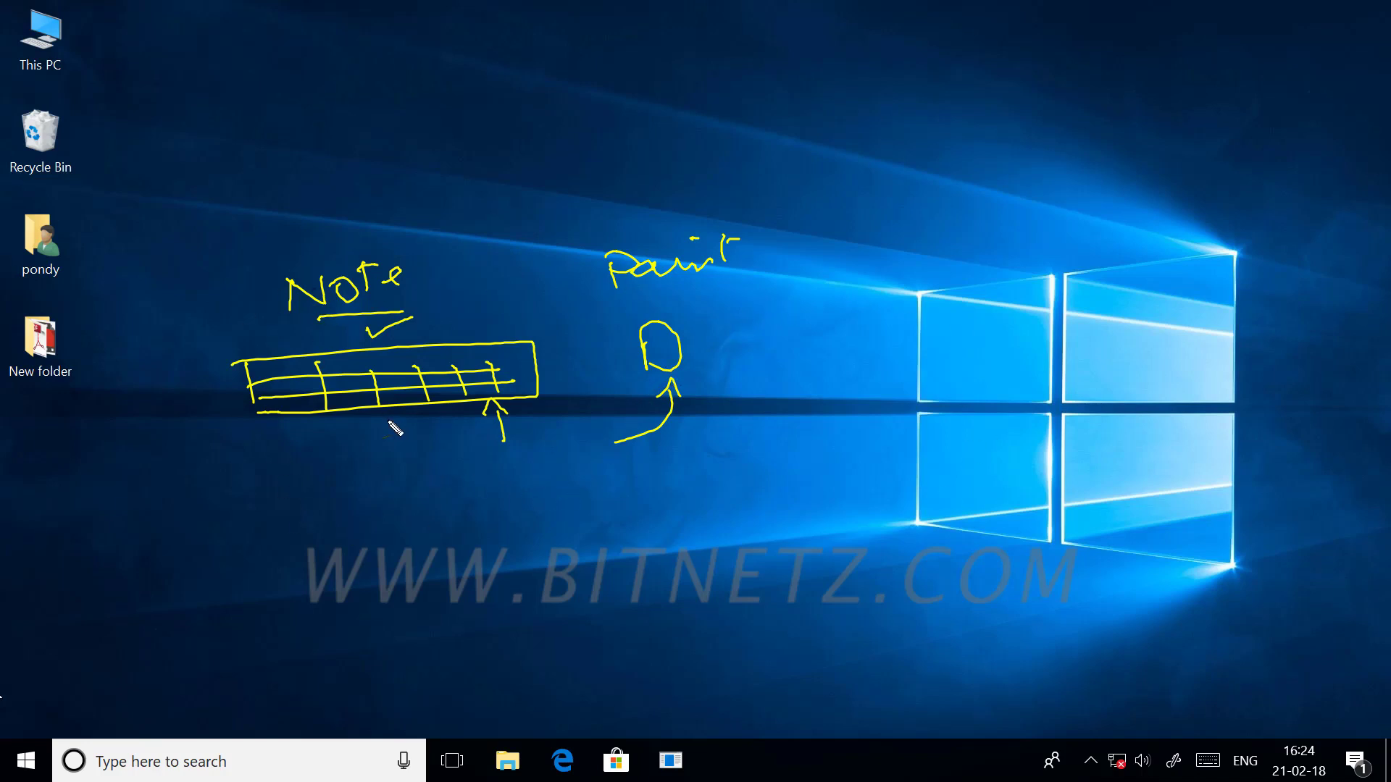
drag(393, 420, 407, 436)
click(424, 455)
drag(662, 446, 664, 477)
key(e)
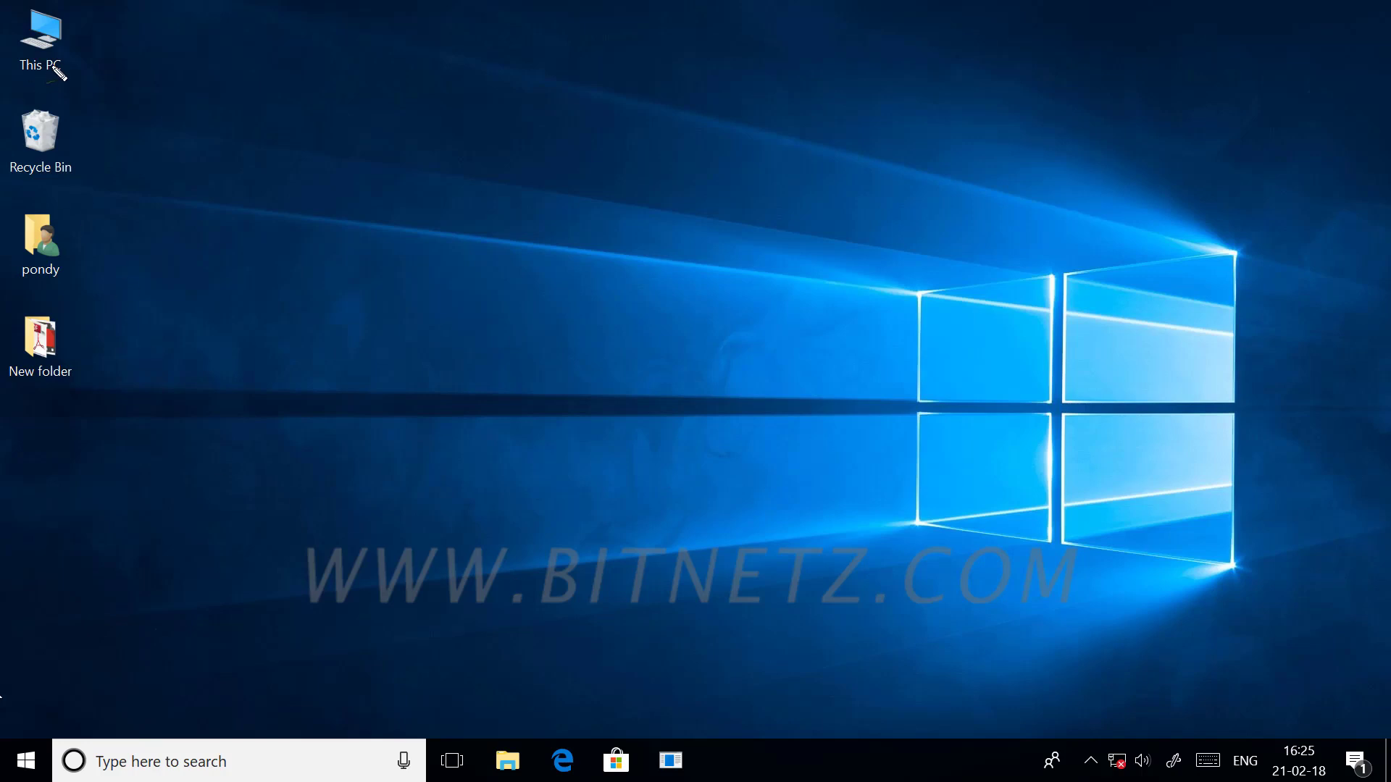
Step: Draw arrows pointing to the screen's upper edge and the taskbar, and exit the drawing mode
mouse_move(643, 32)
mouse_down()
mouse_move(624, 7)
mouse_move(662, 11)
mouse_up()
drag(747, 658, 757, 760)
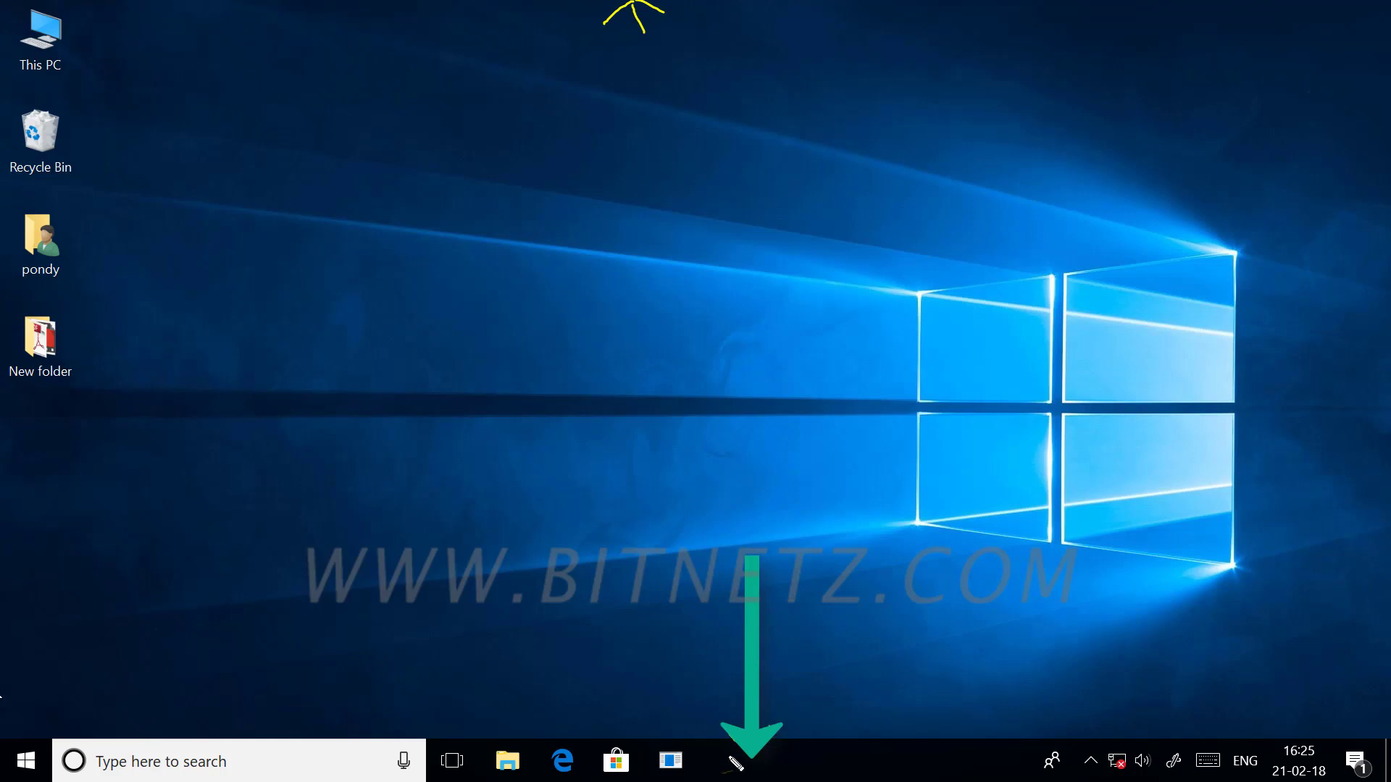
key(Escape)
Step: Turn on automatic hiding of the taskbar in desktop mode in the taskbar settings and close Settings
right_click(853, 769)
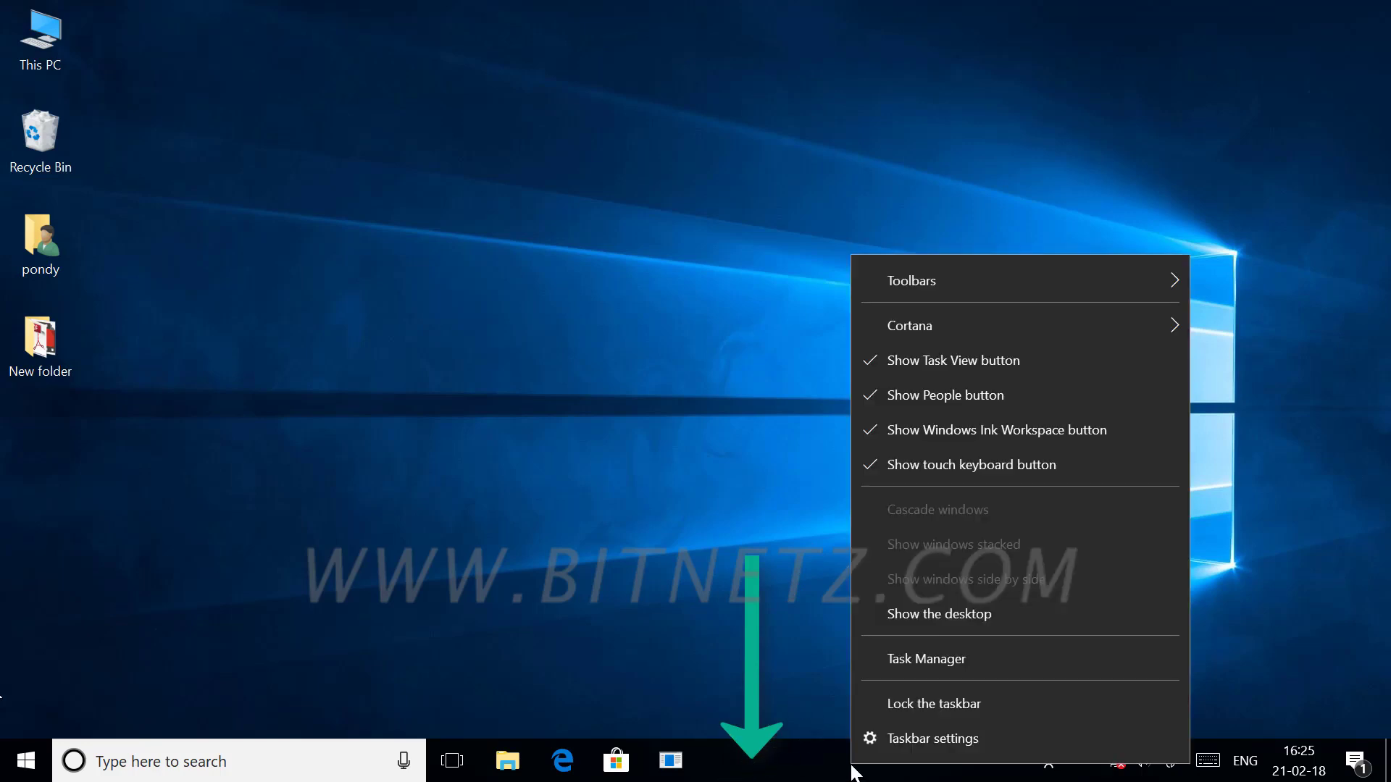
click(932, 739)
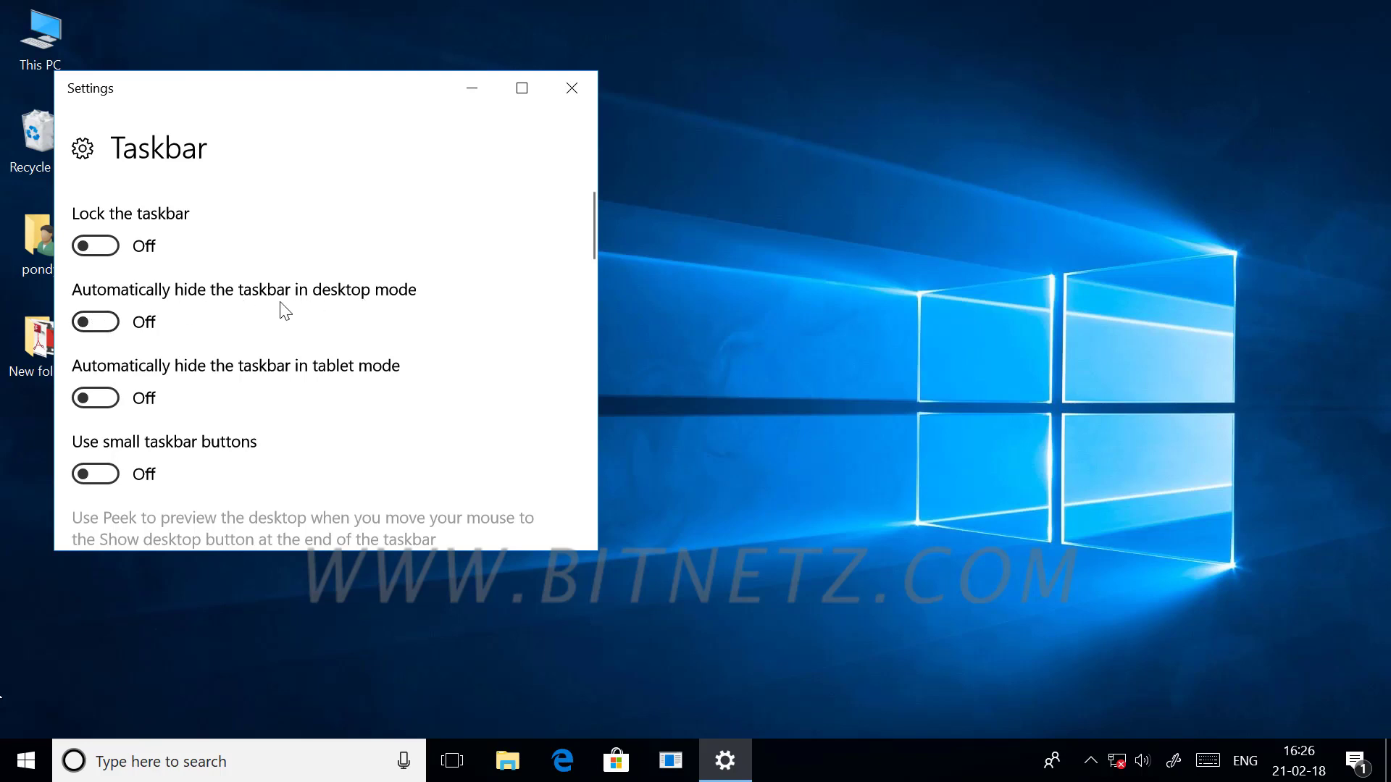
click(116, 331)
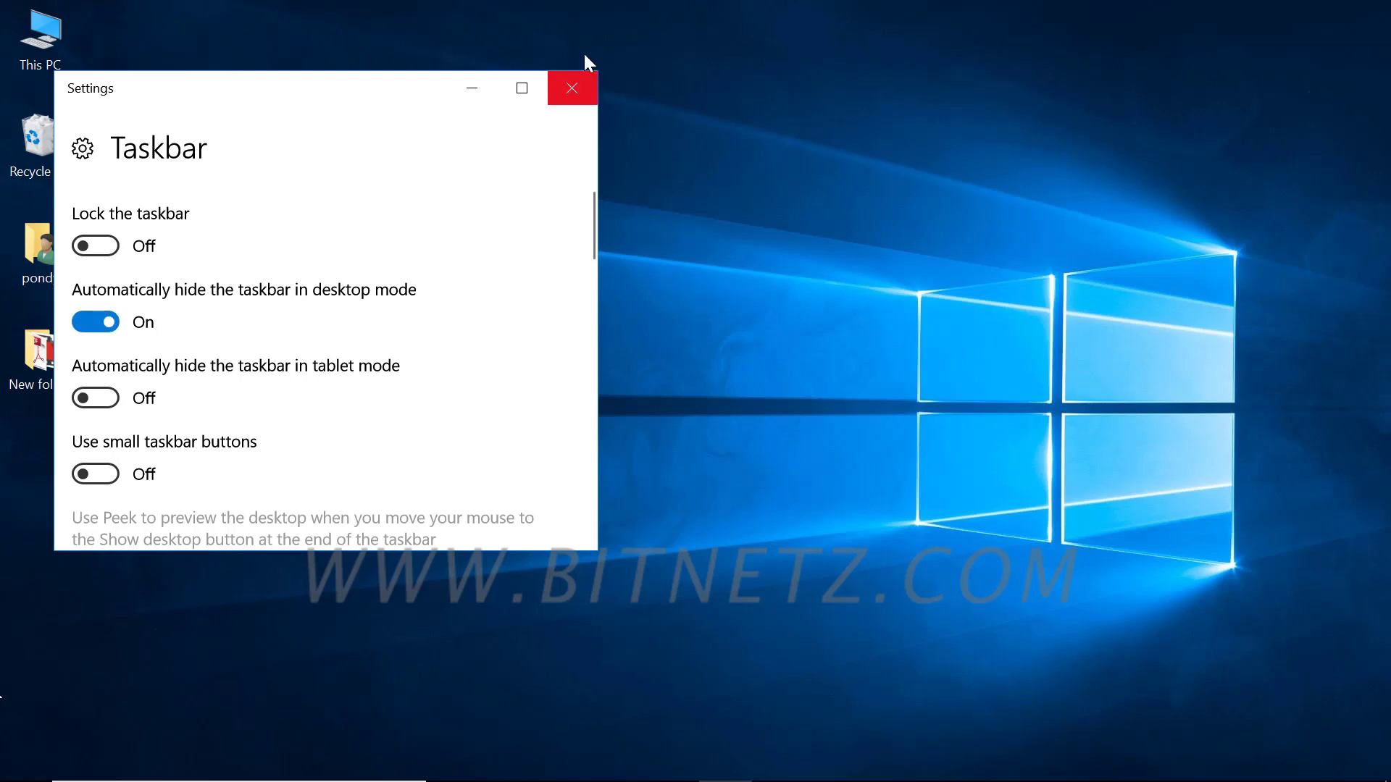
click(572, 91)
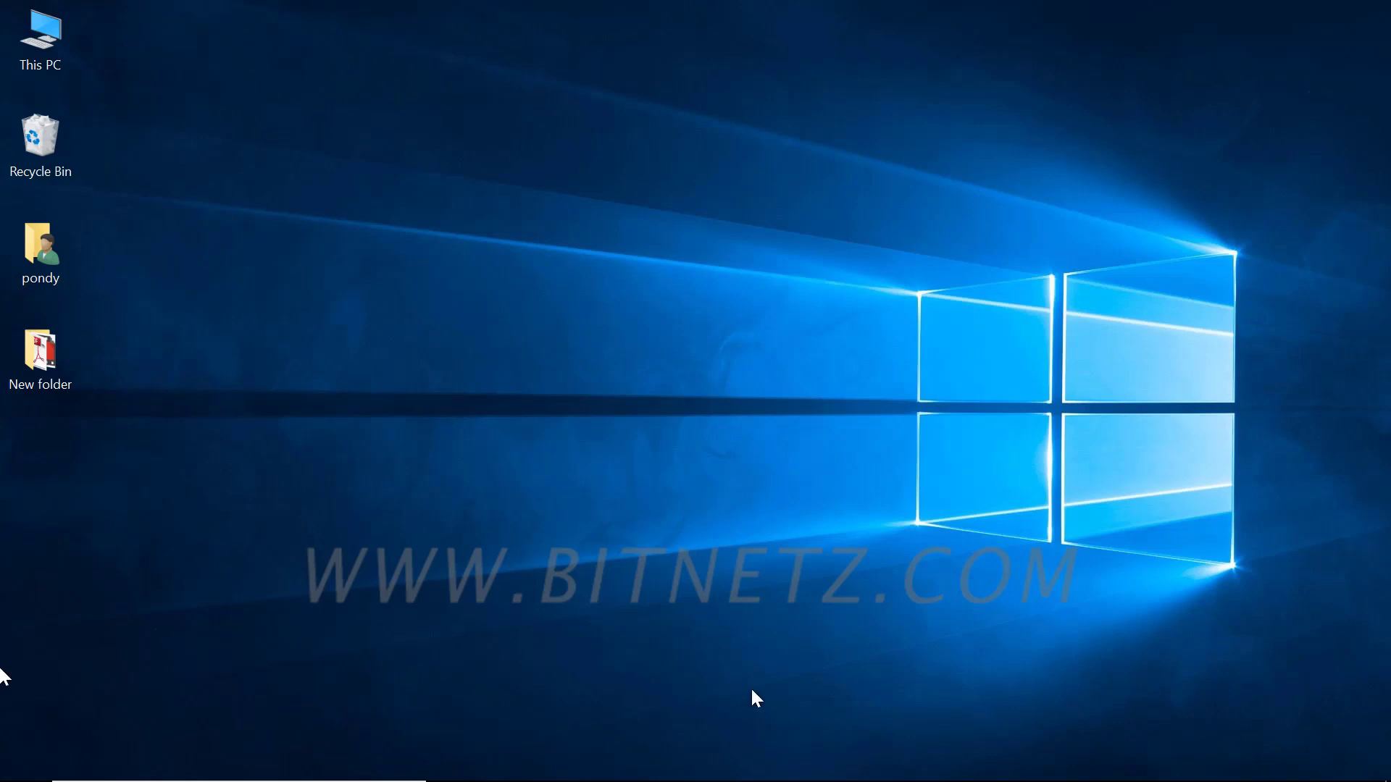
Step: Search for "note" to open Notepad, and move its window toward the middle of the desktop
mouse_move(754, 779)
mouse_move(279, 761)
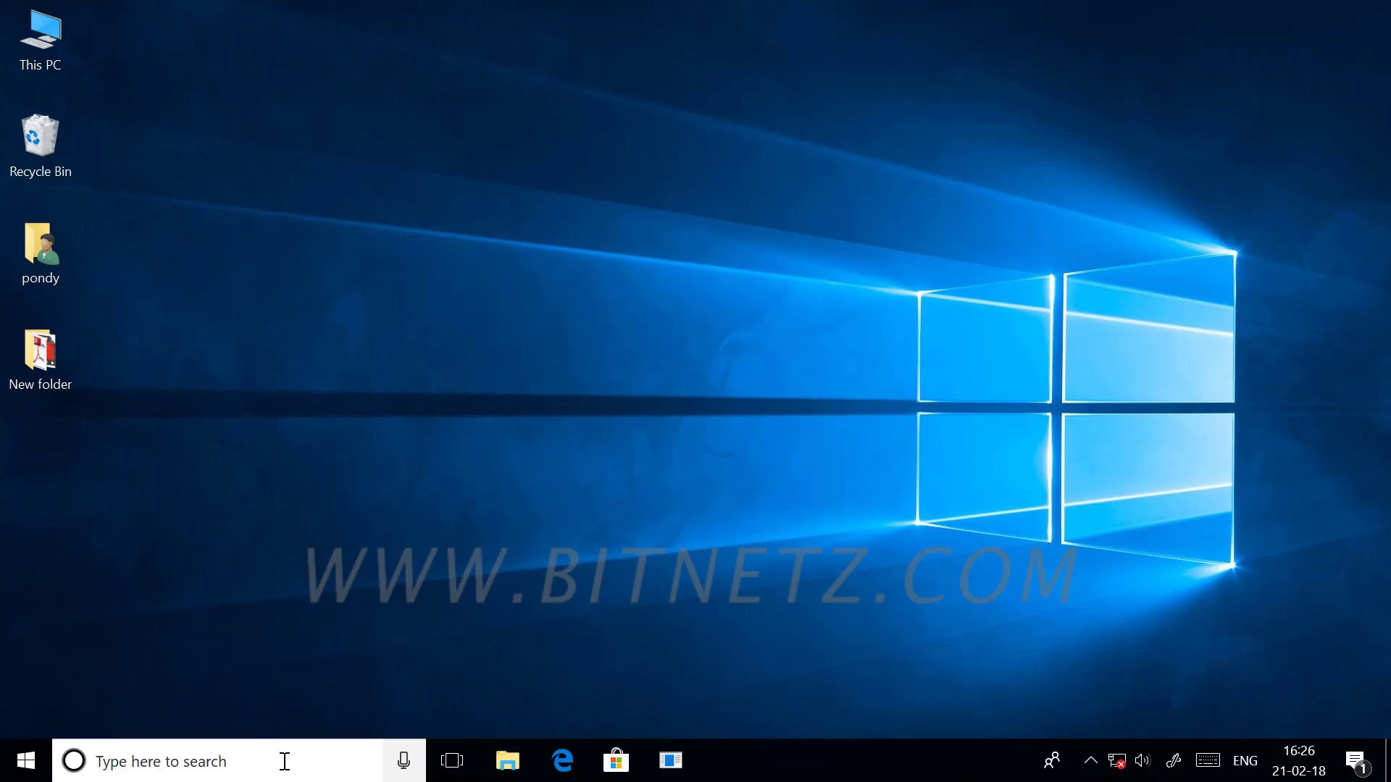
click(128, 762)
text(note)
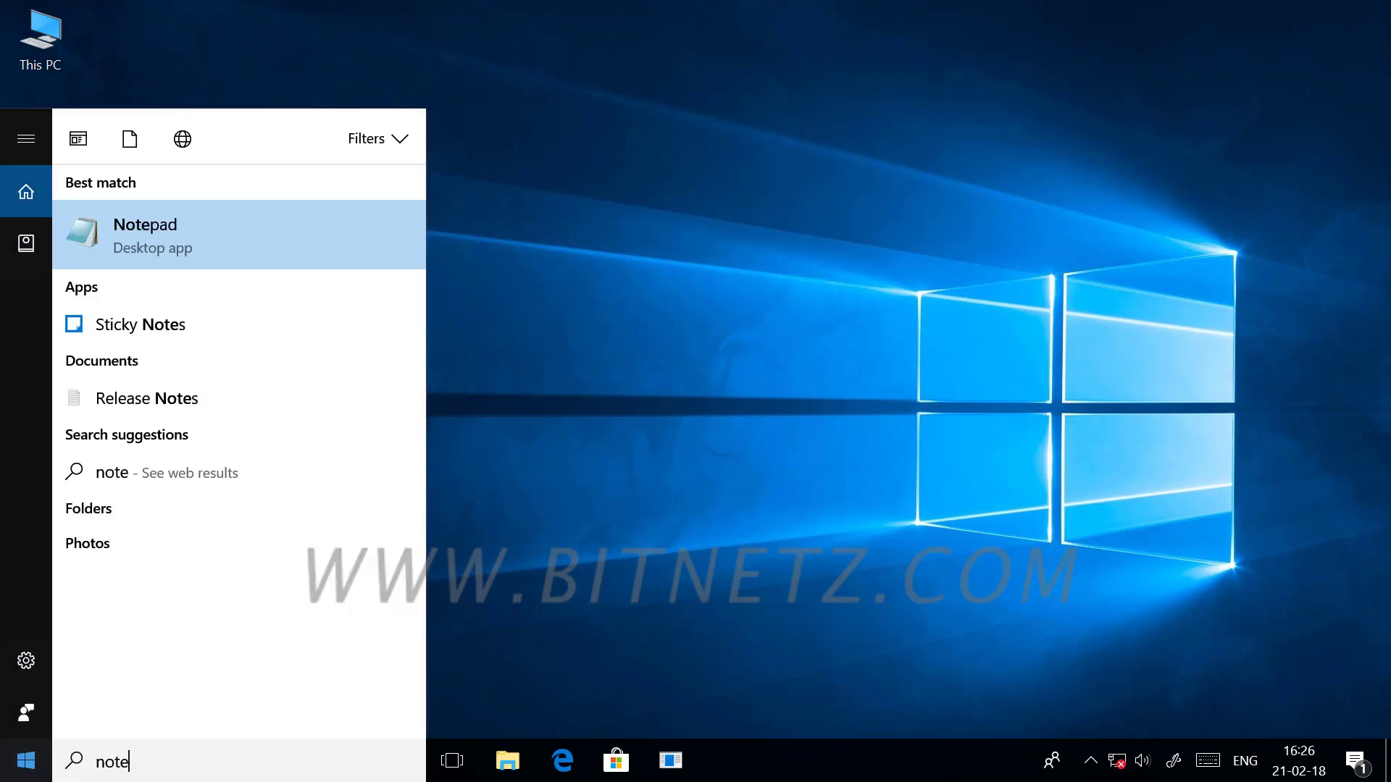
key(Return)
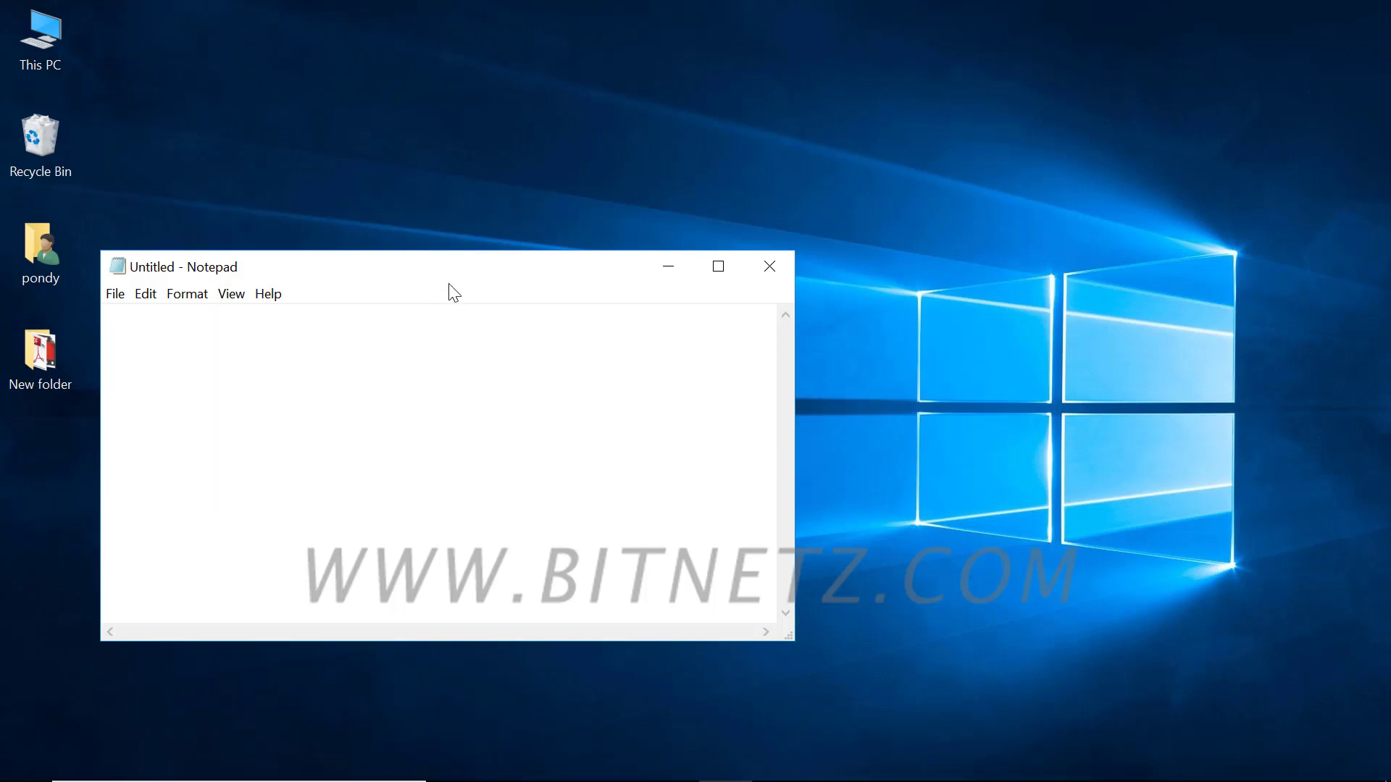
drag(468, 273, 744, 242)
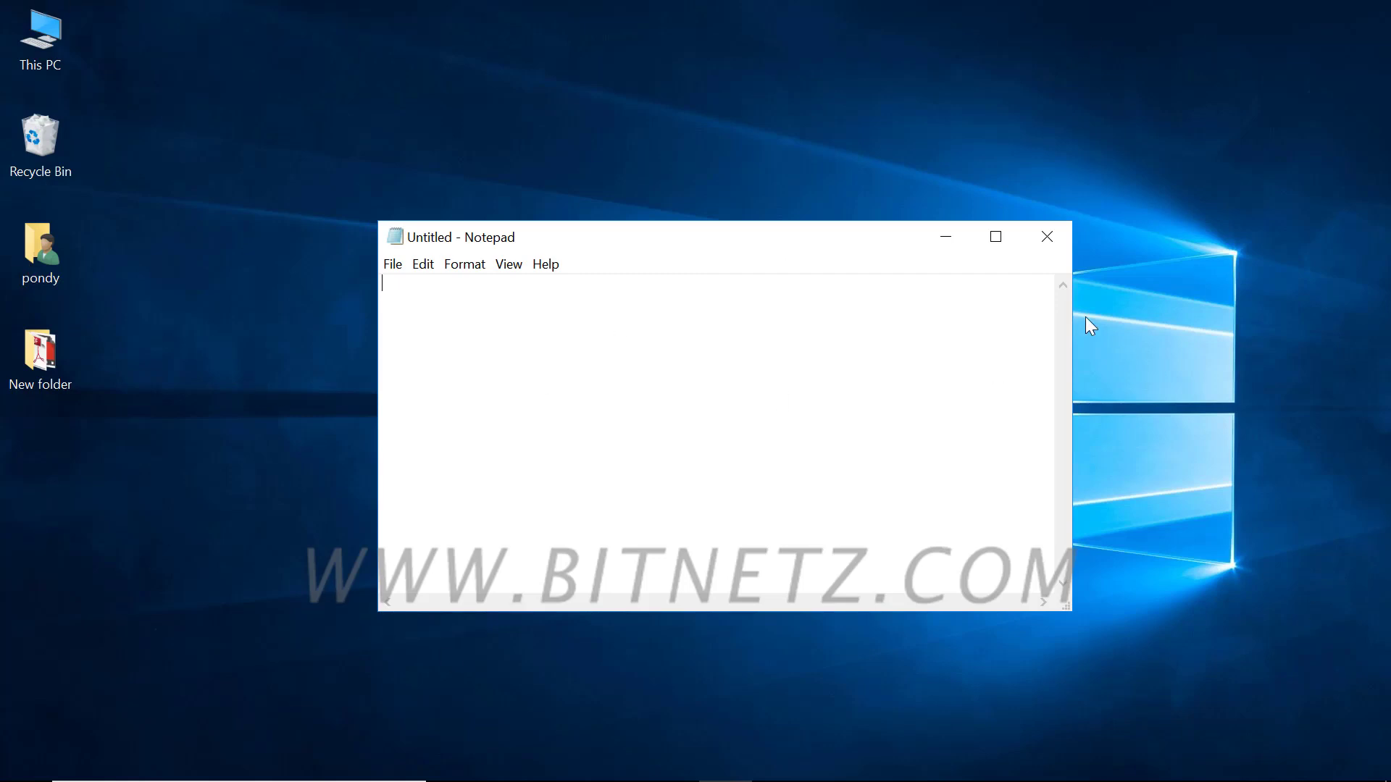
Step: Maximize and restore the Notepad window three times, the last time by snapping it to the screen's upper edge
click(996, 239)
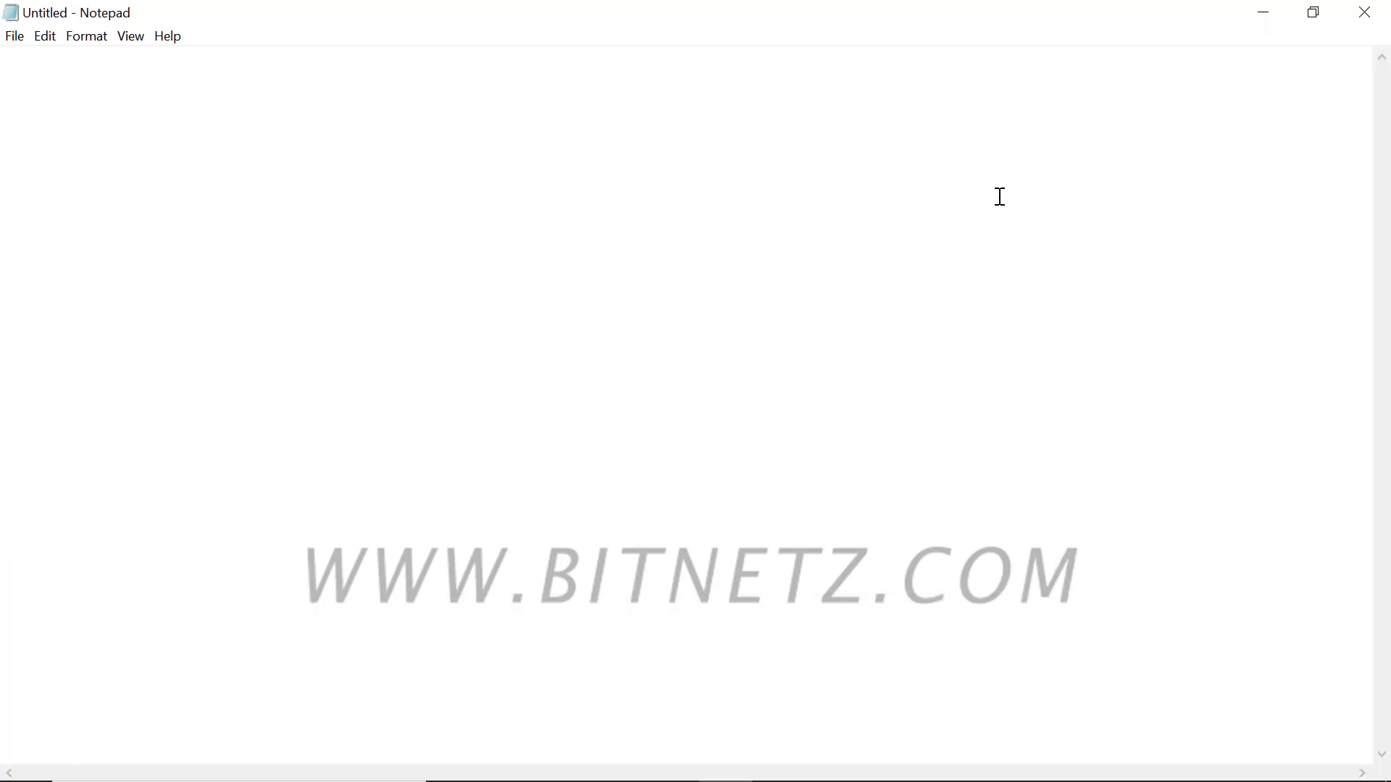
click(1313, 16)
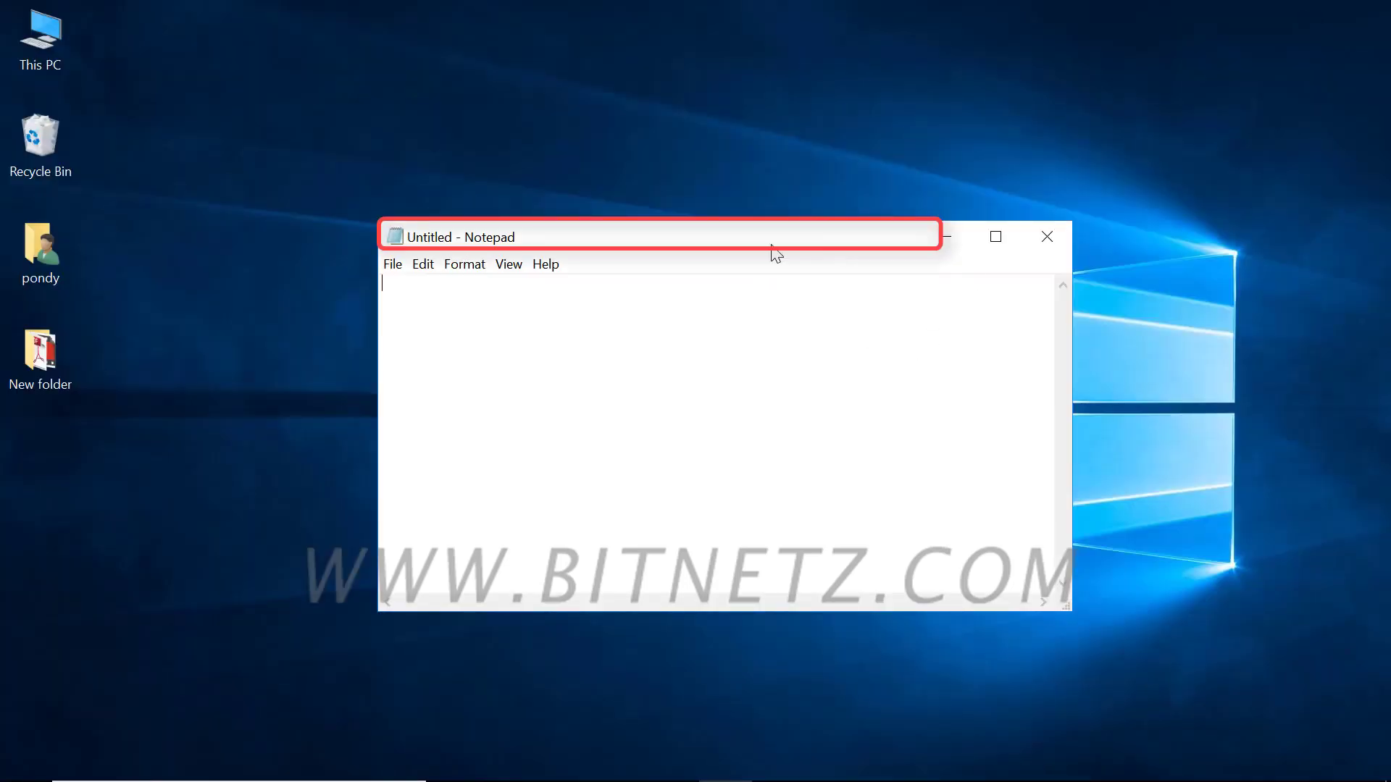
double_click(726, 250)
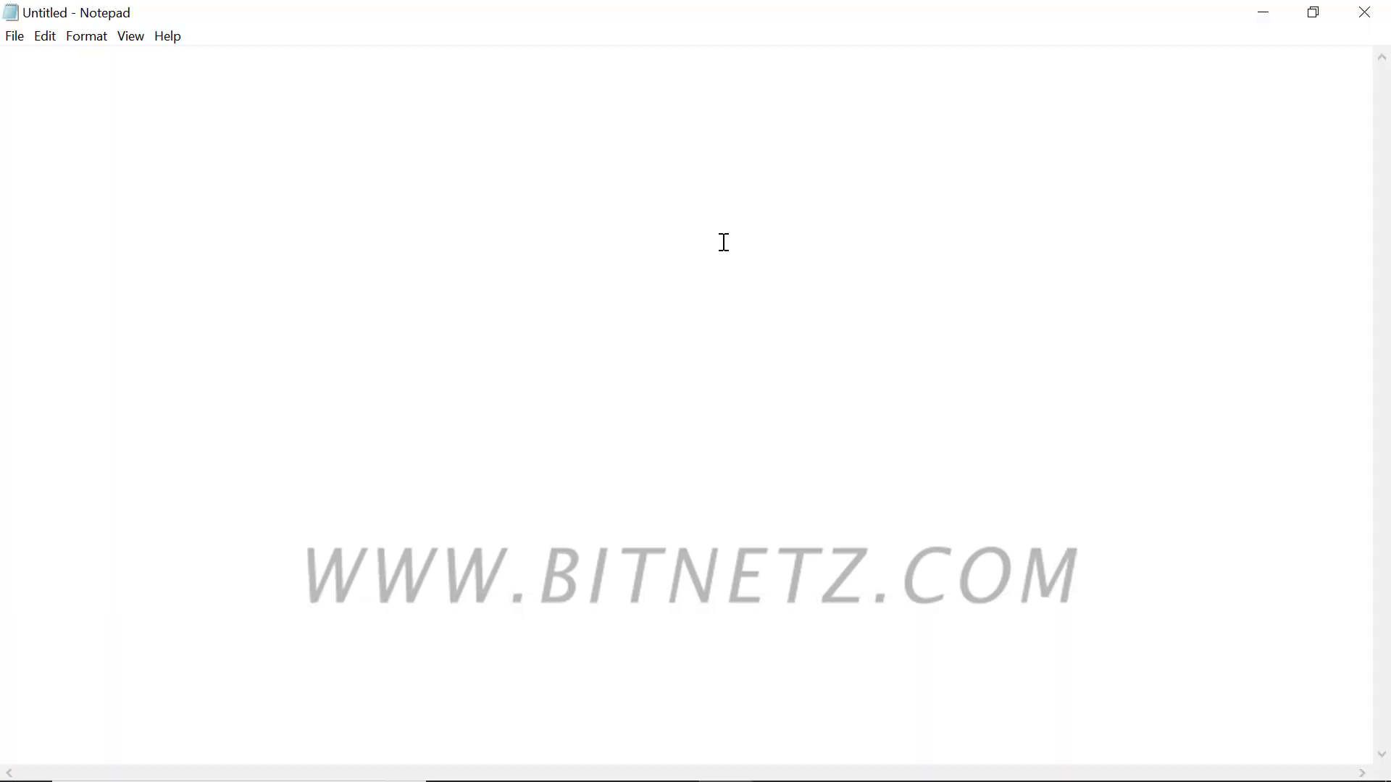
click(1313, 13)
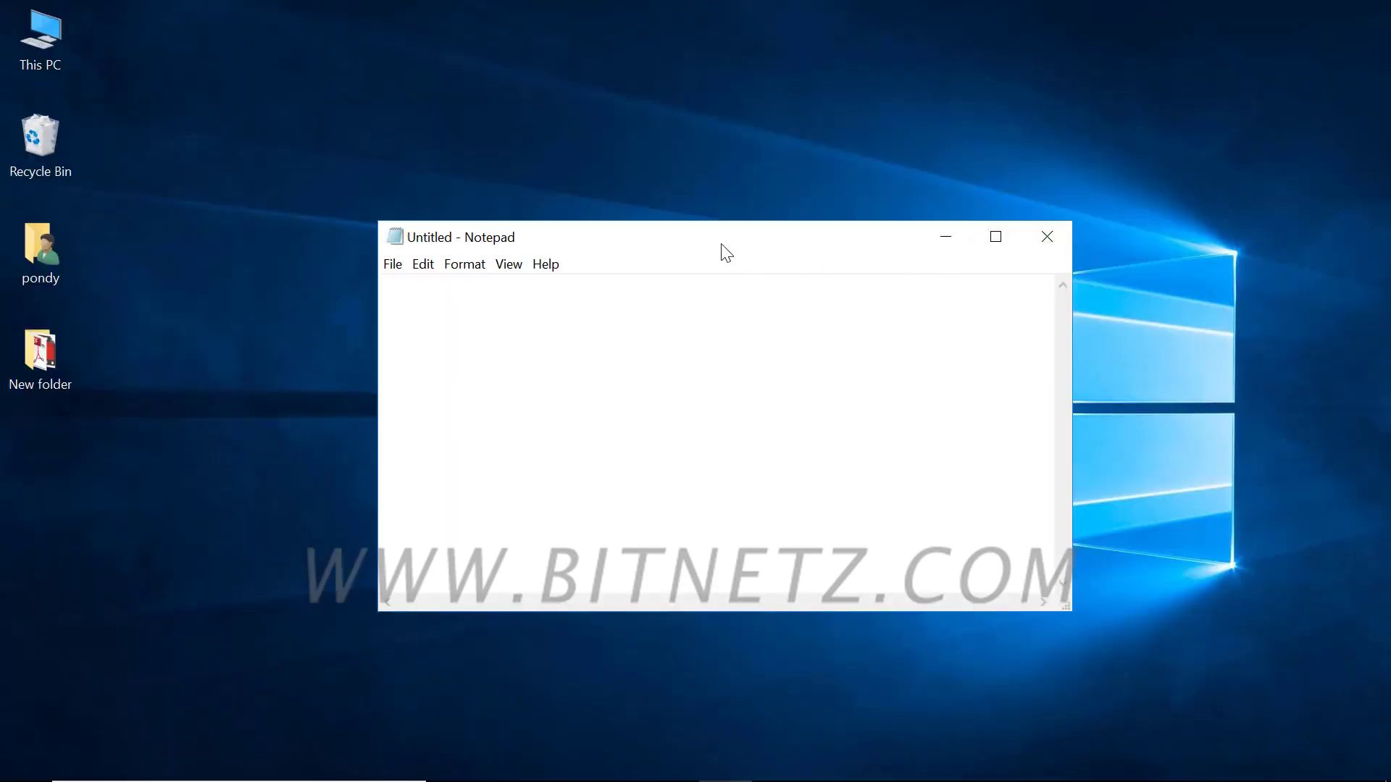
drag(722, 246, 713, 1)
click(1314, 12)
Step: Annotate the maximize control with "click" and the title bar with "Double click" and an upward arrow, and clear the annotations
mouse_move(992, 234)
mouse_down()
mouse_move(1086, 146)
mouse_move(1137, 161)
mouse_up()
drag(1142, 120, 1172, 152)
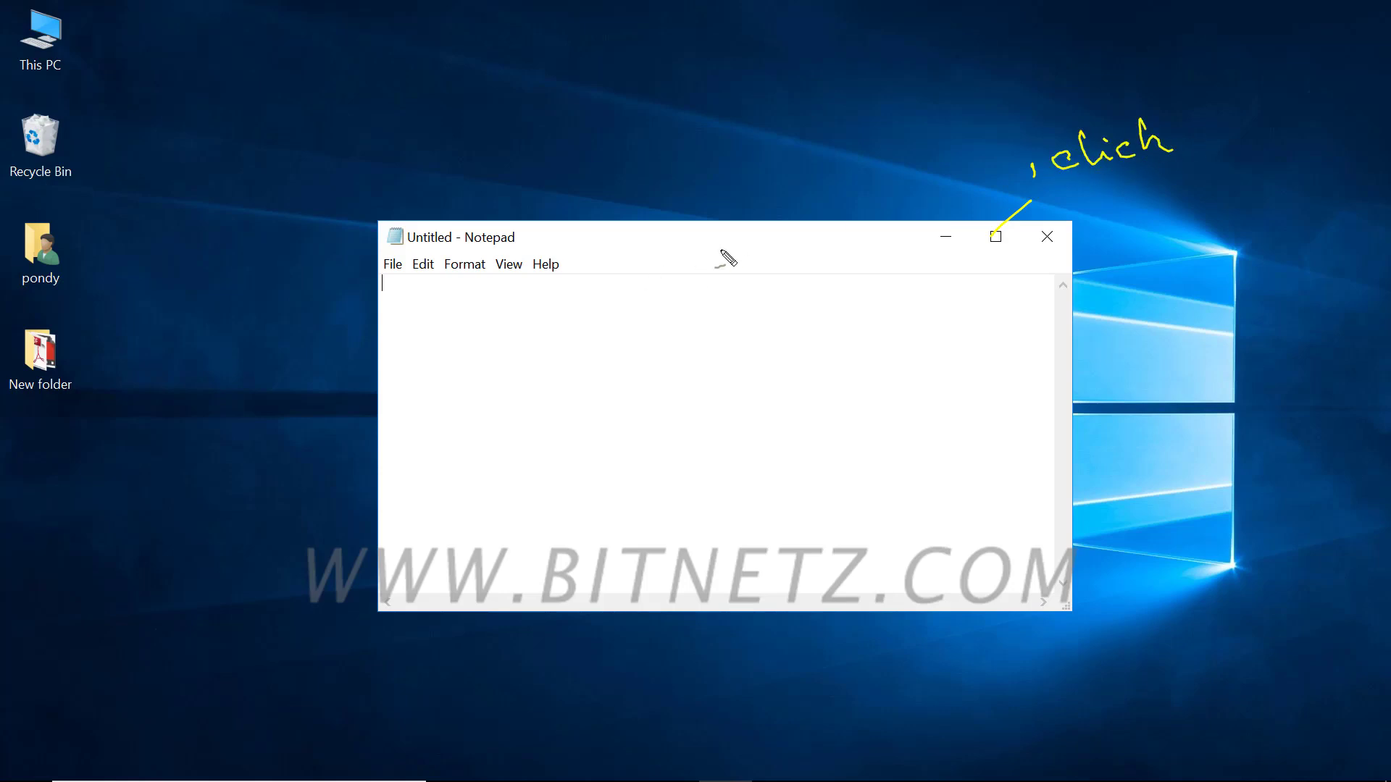
drag(655, 223, 720, 223)
mouse_move(668, 272)
mouse_down()
mouse_move(934, 236)
mouse_move(865, 266)
mouse_up()
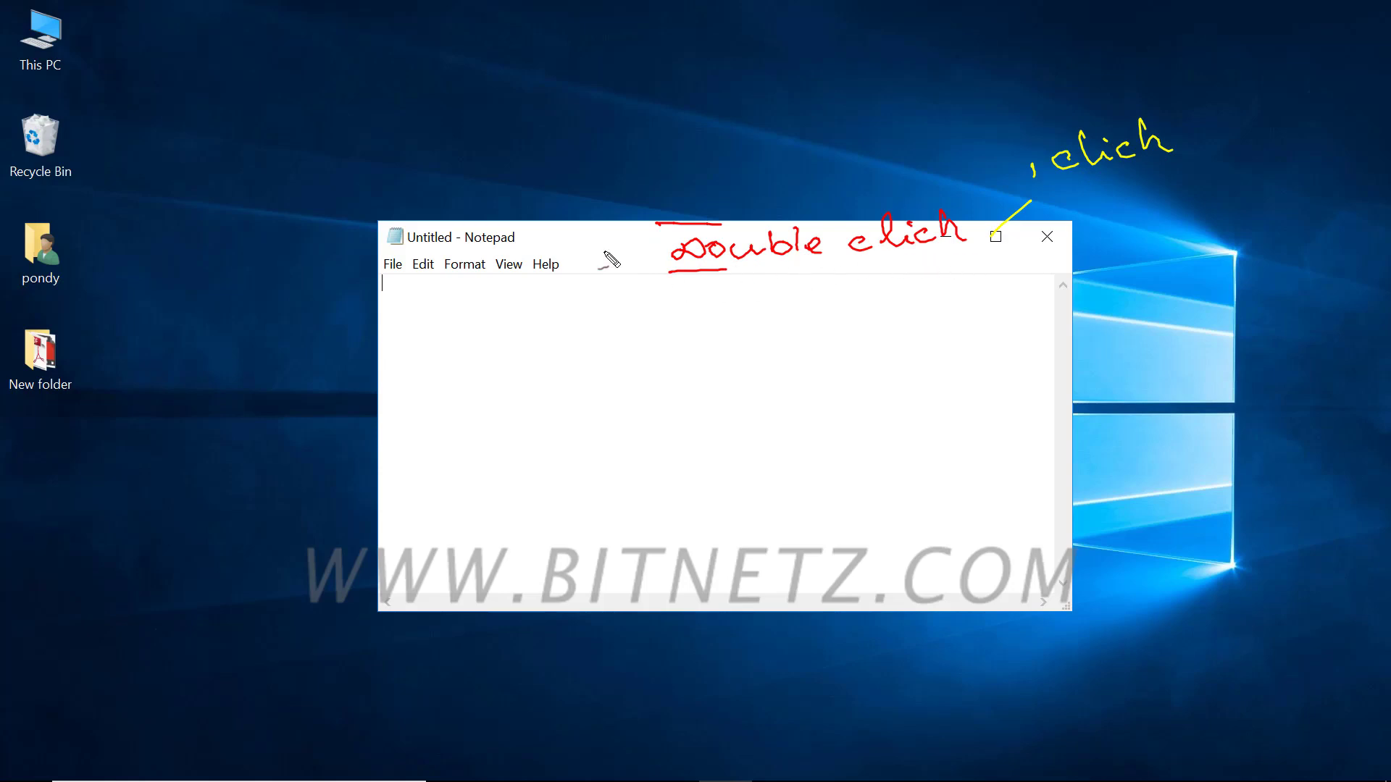
drag(607, 240, 602, 6)
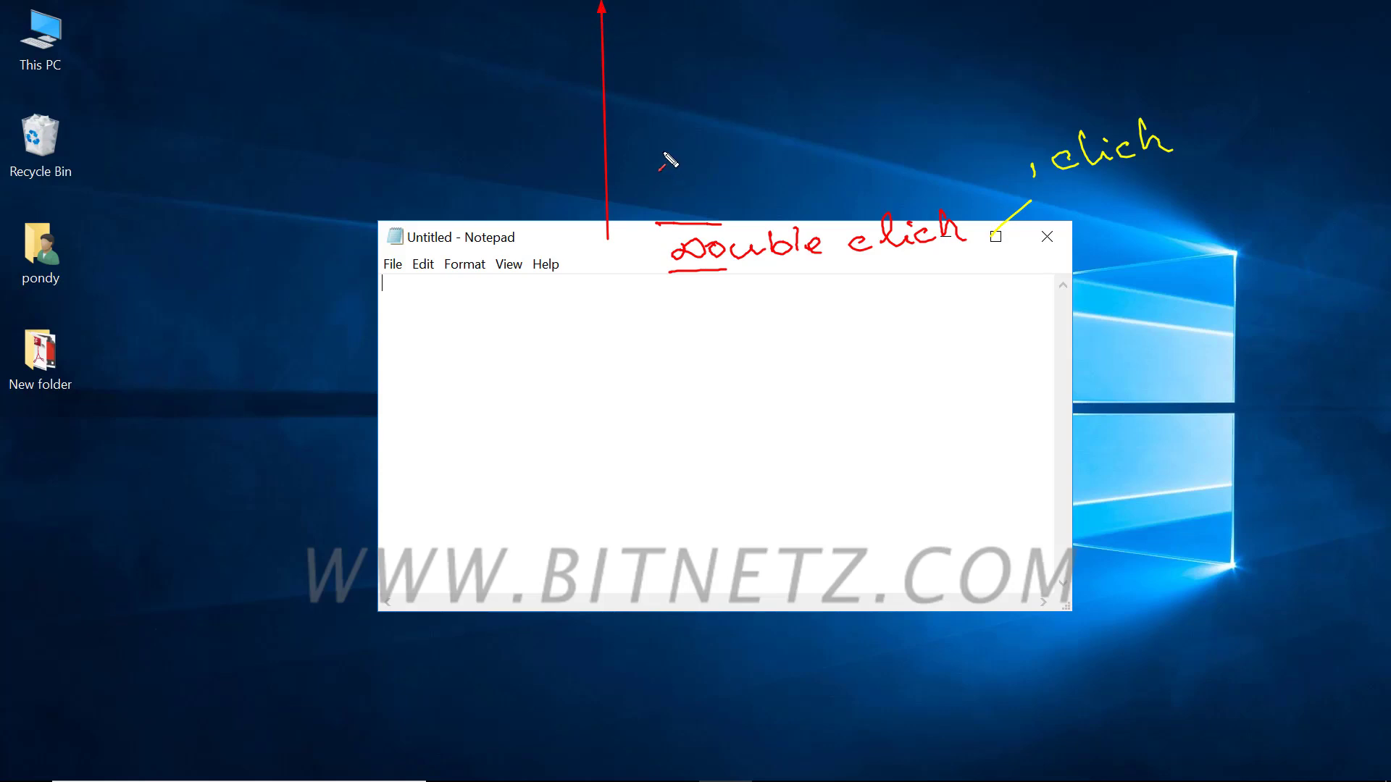
key(Escape)
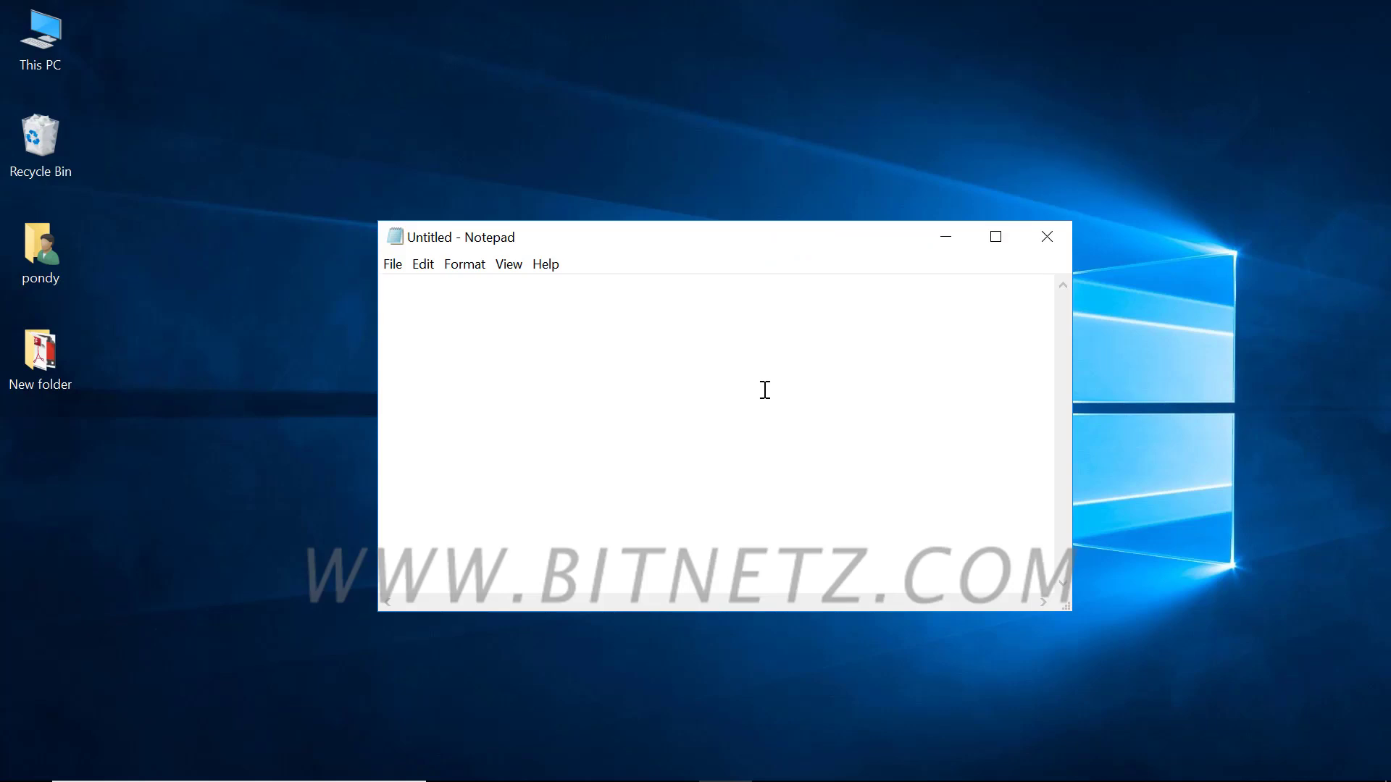
Step: Enter "fhddj" in the blank document and alternate the Notepad window between maximized and restored, ending maximized
text(fhddj)
key(super+Up)
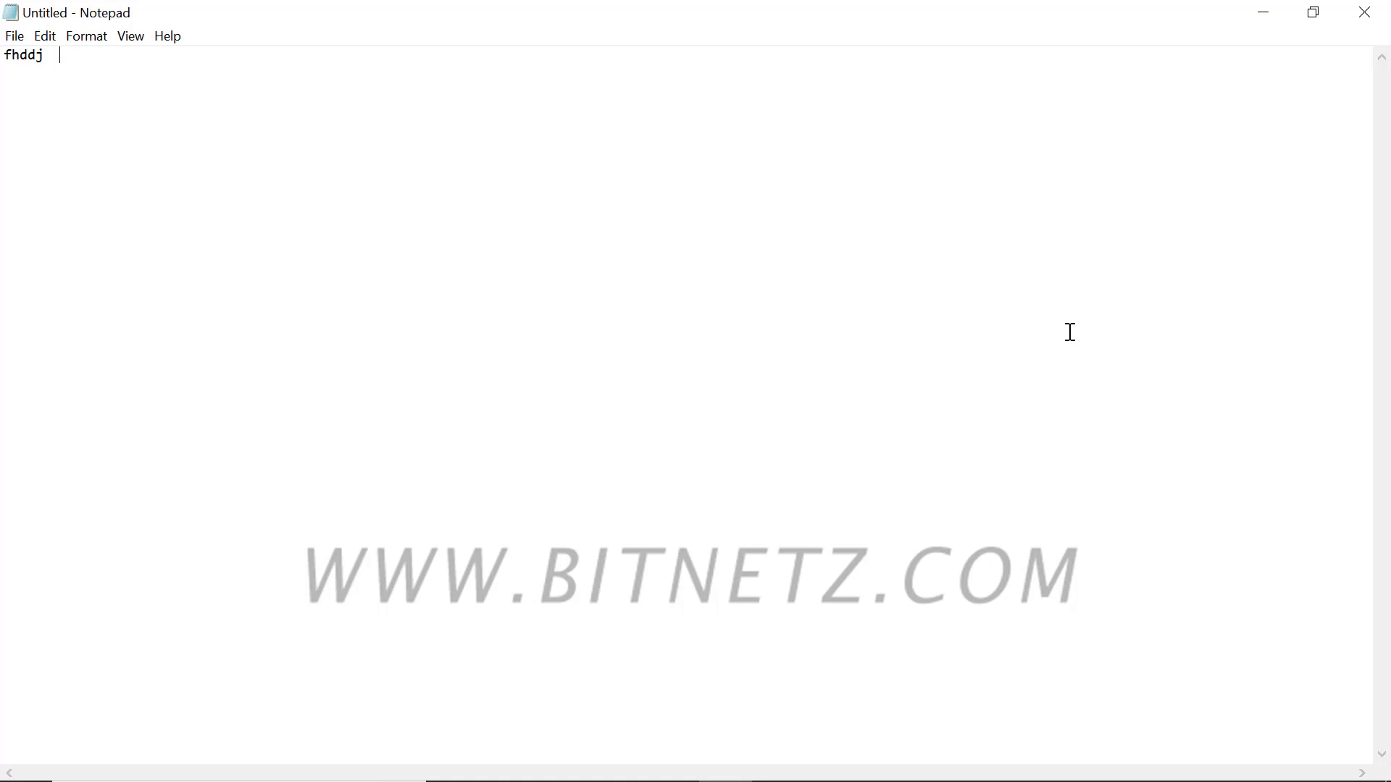
click(1319, 22)
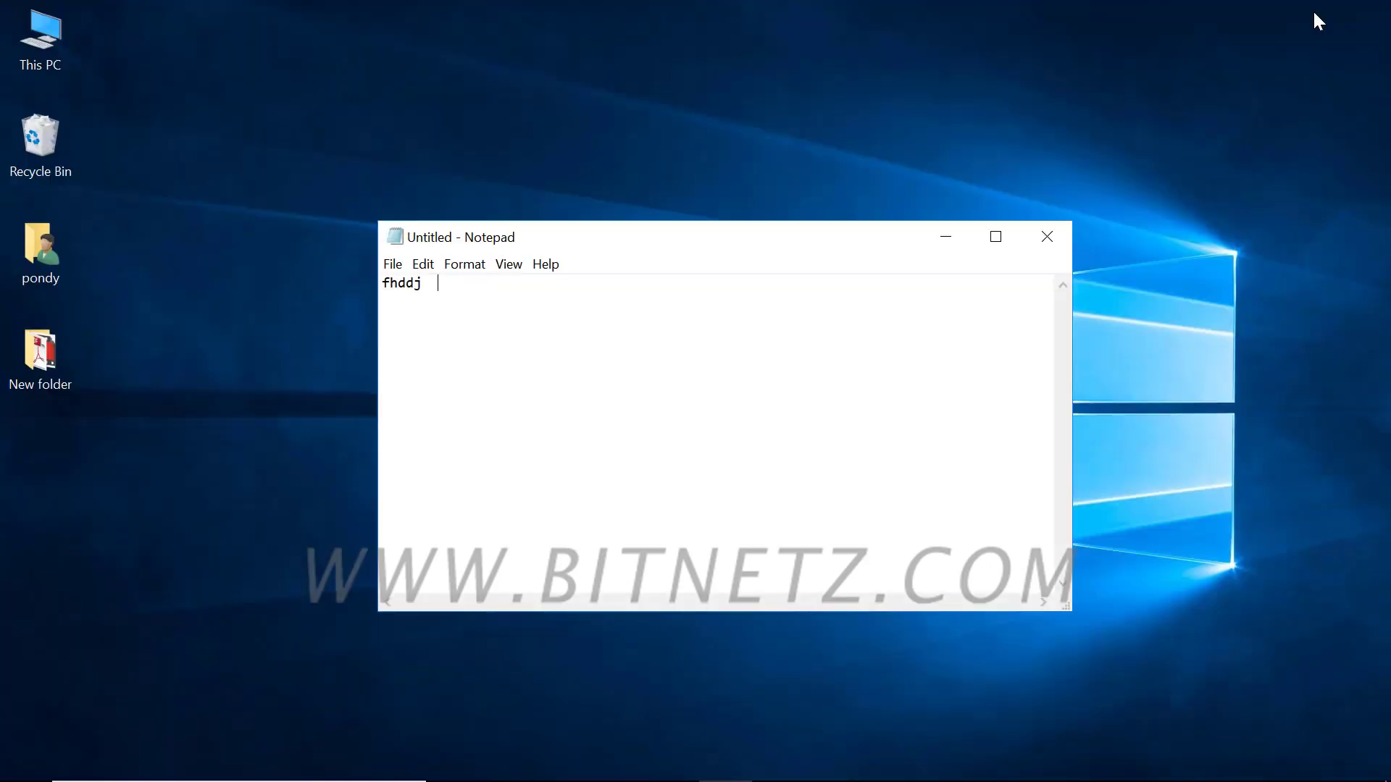
click(996, 237)
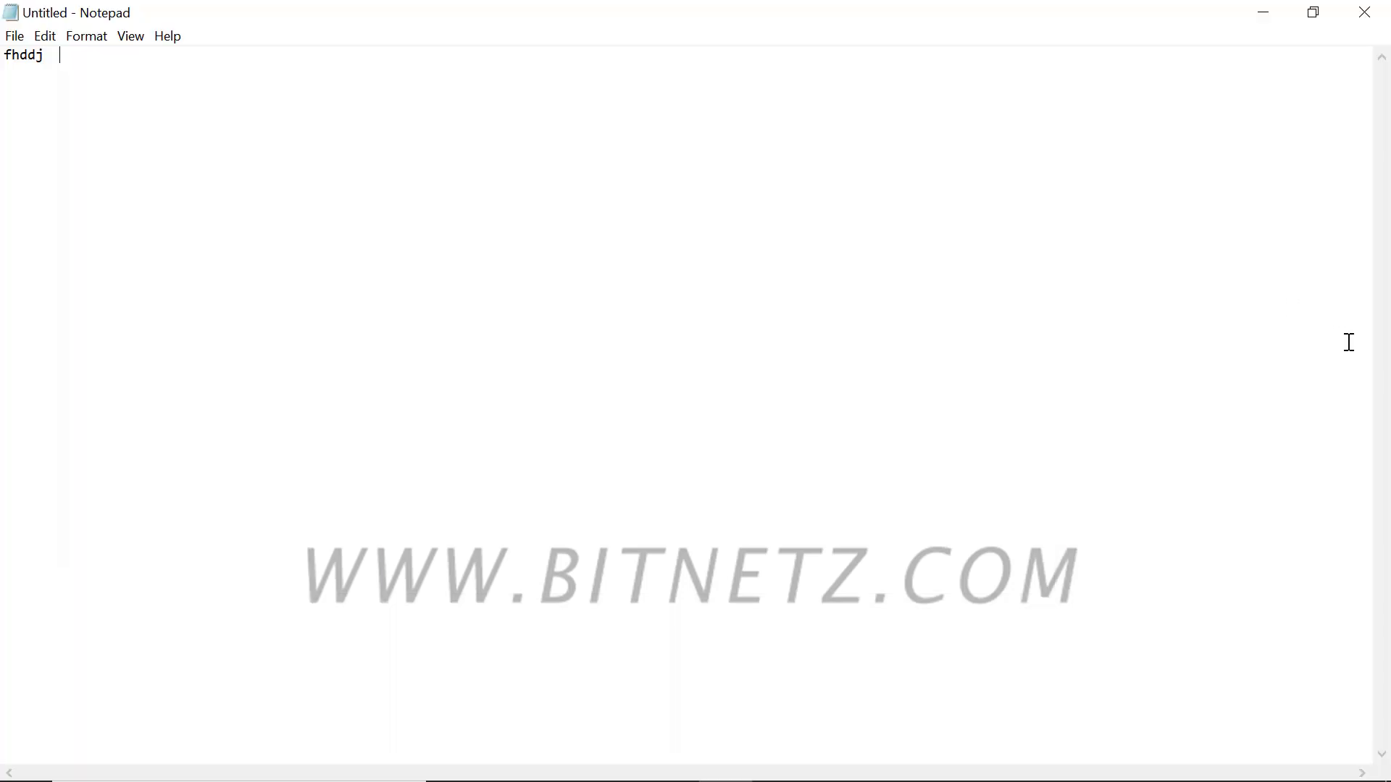
key(super+Down)
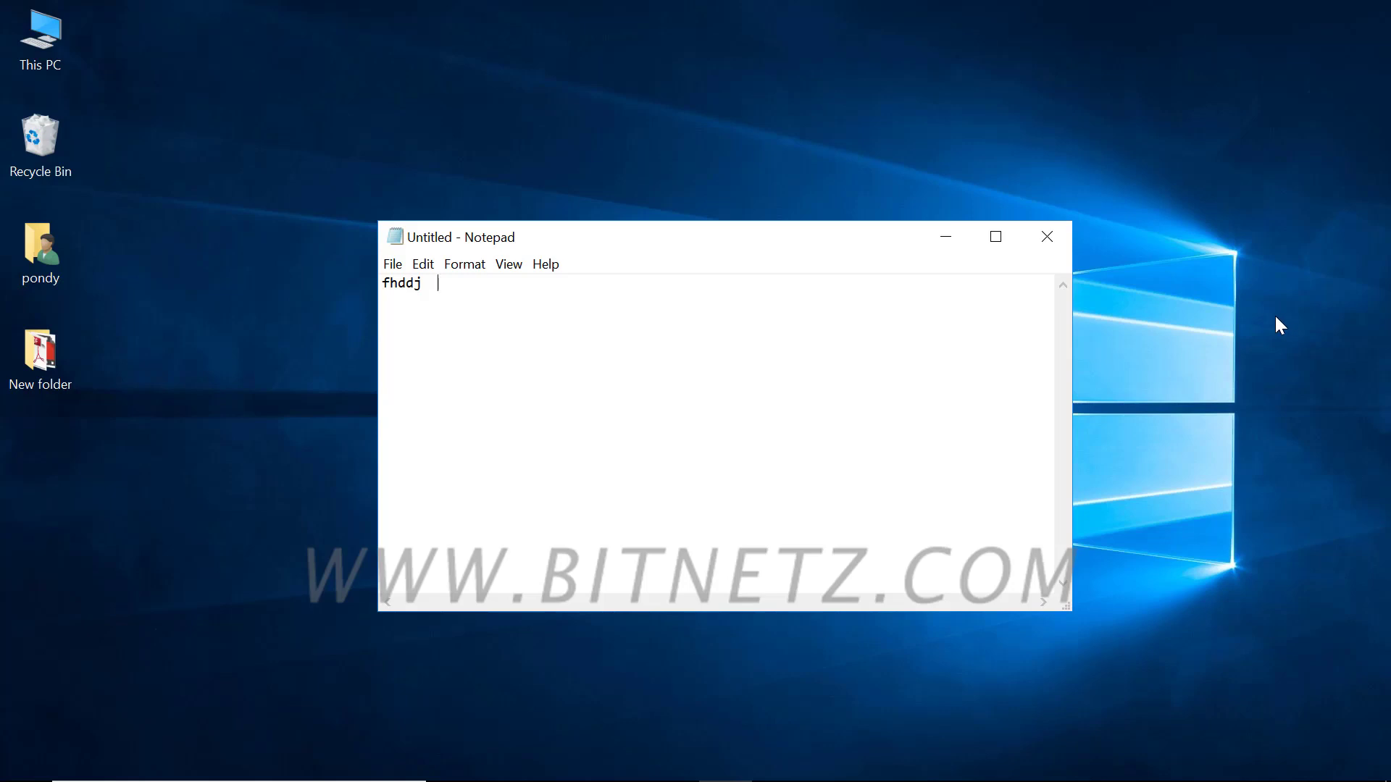
key(super+Up)
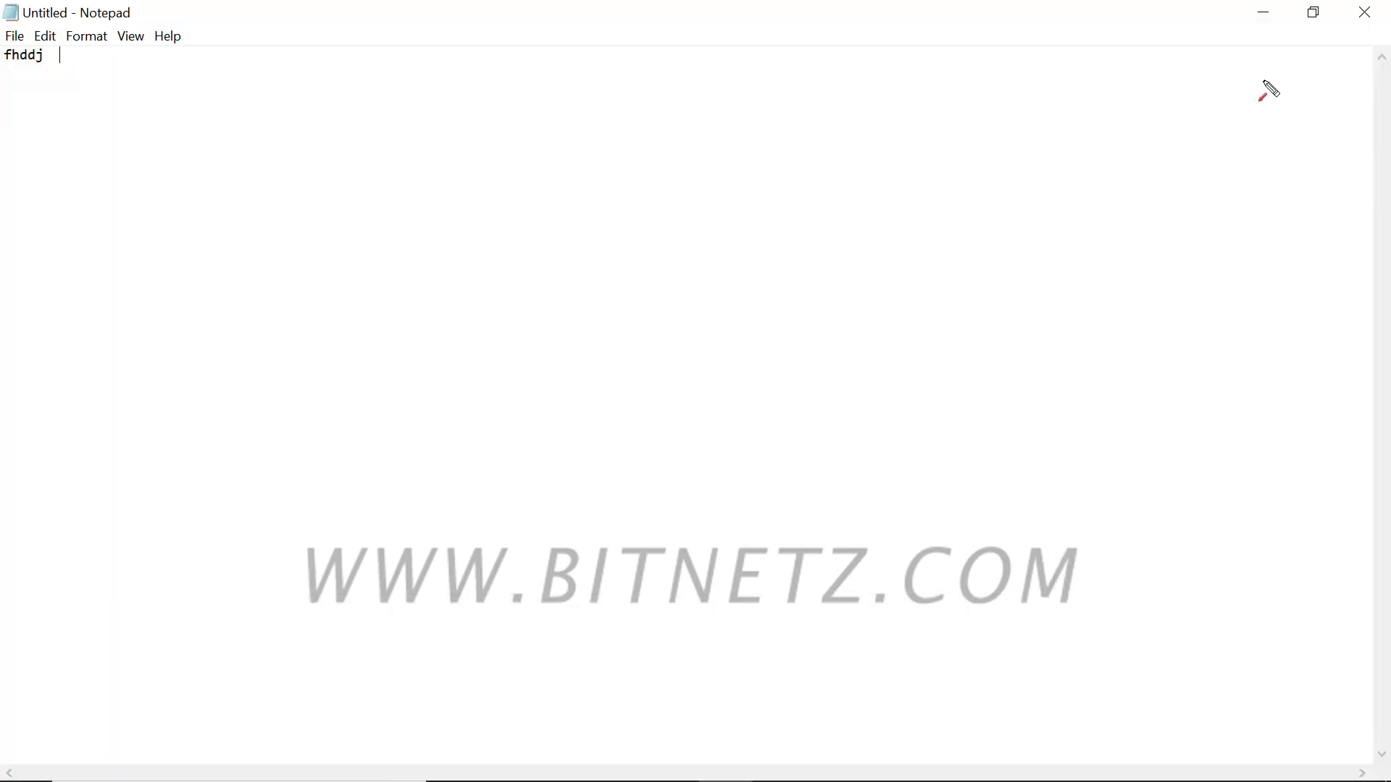
Step: Annotate the restore control with "click" and the title bar with a downward arrow labelled "Drag", and clear the annotations
mouse_move(1311, 26)
mouse_down()
mouse_move(1316, 100)
mouse_move(1364, 95)
mouse_up()
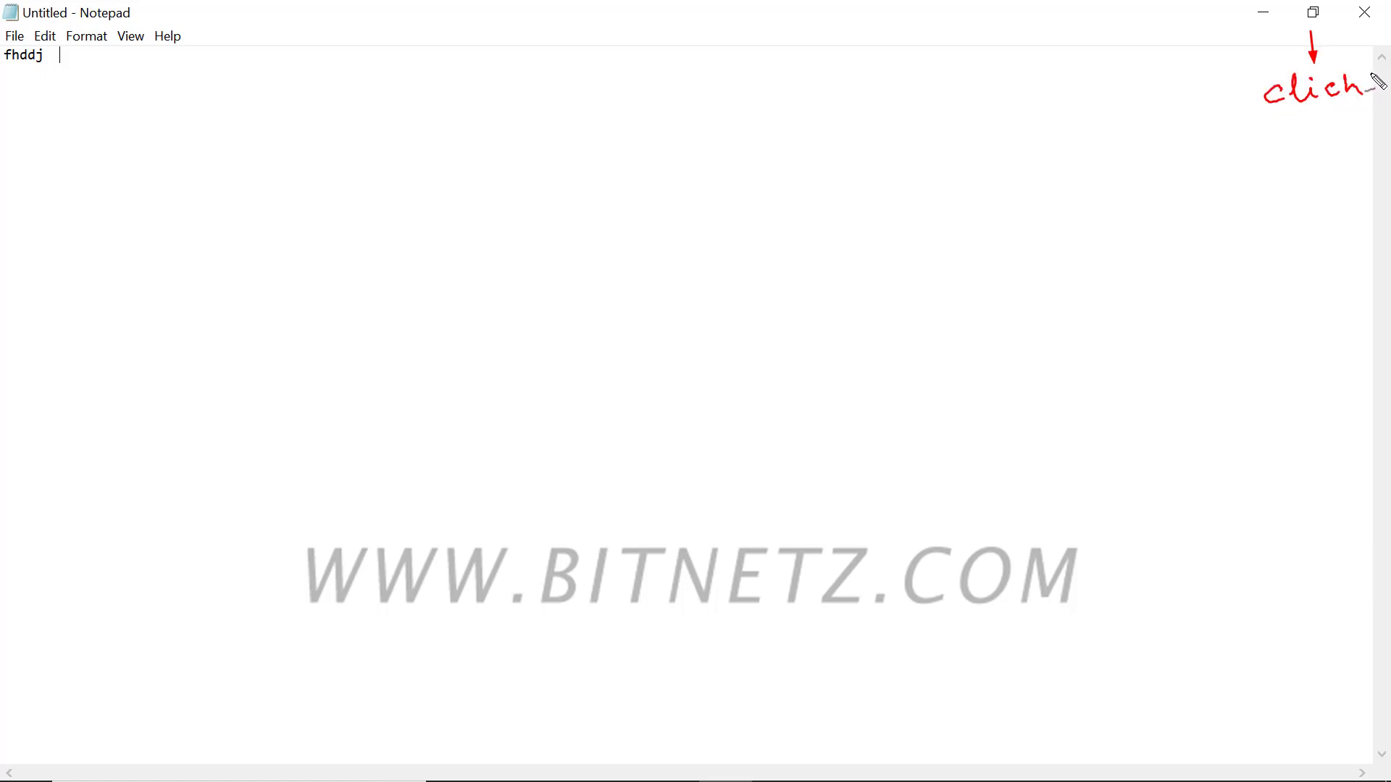
mouse_move(640, 14)
mouse_down()
mouse_move(644, 213)
mouse_move(718, 243)
mouse_up()
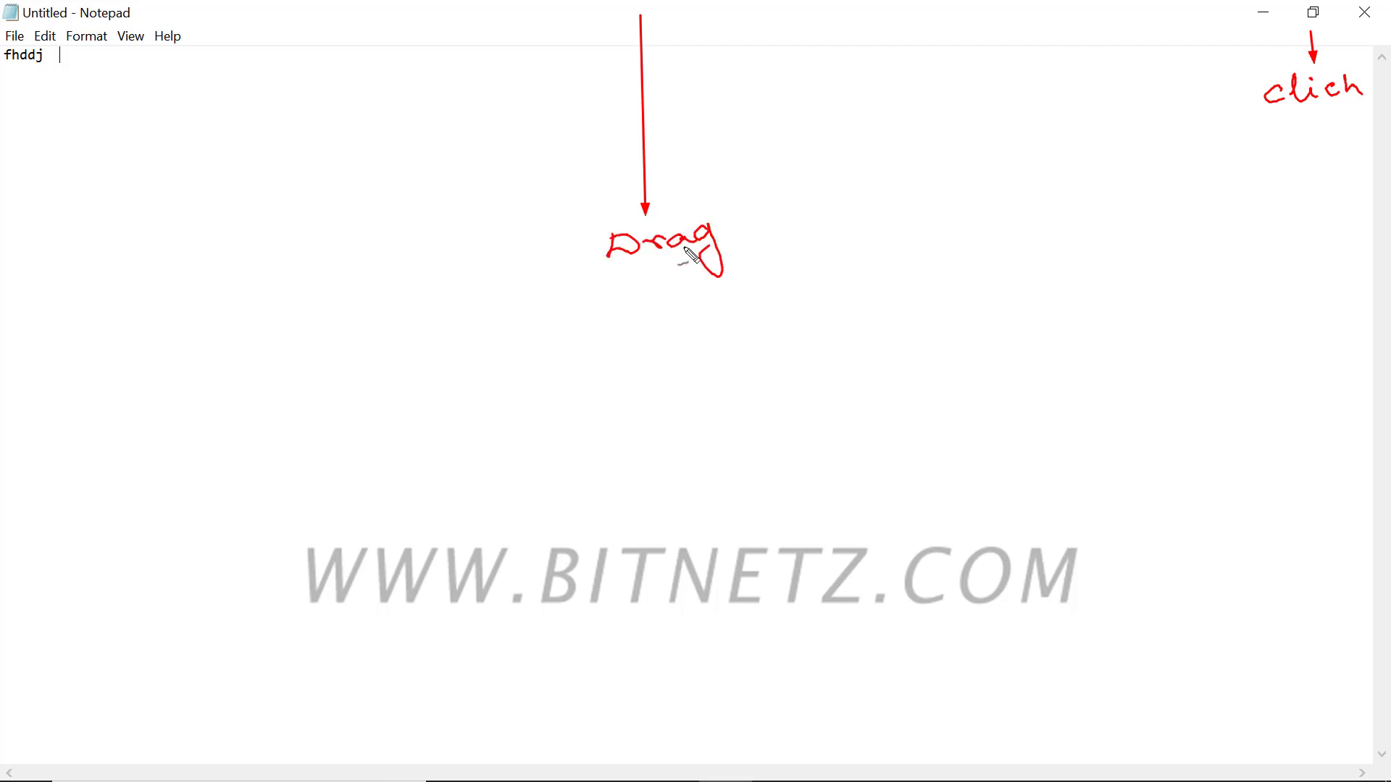
key(Escape)
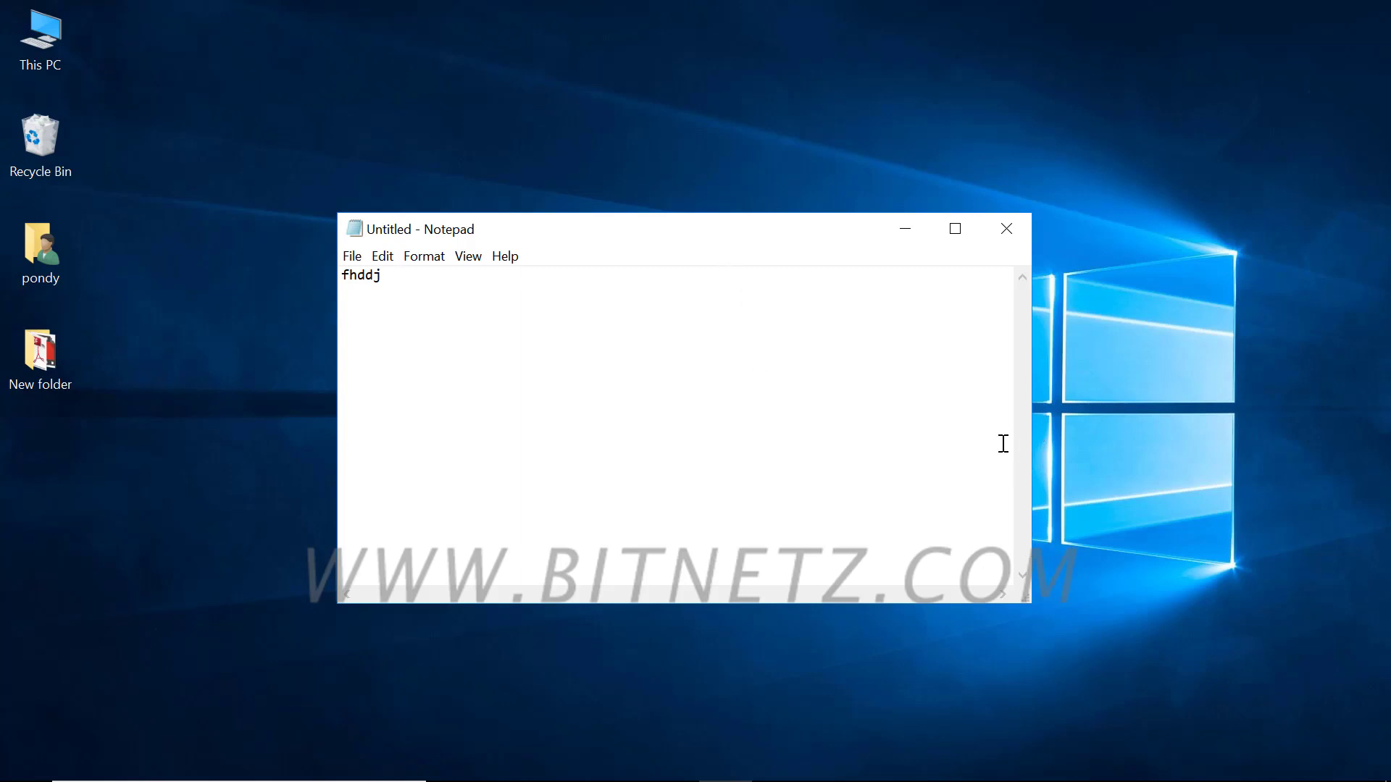
Step: Slightly reduce the restored Notepad window's width and height, and enlarge it diagonally from its lower-right corner
drag(1032, 433, 1017, 461)
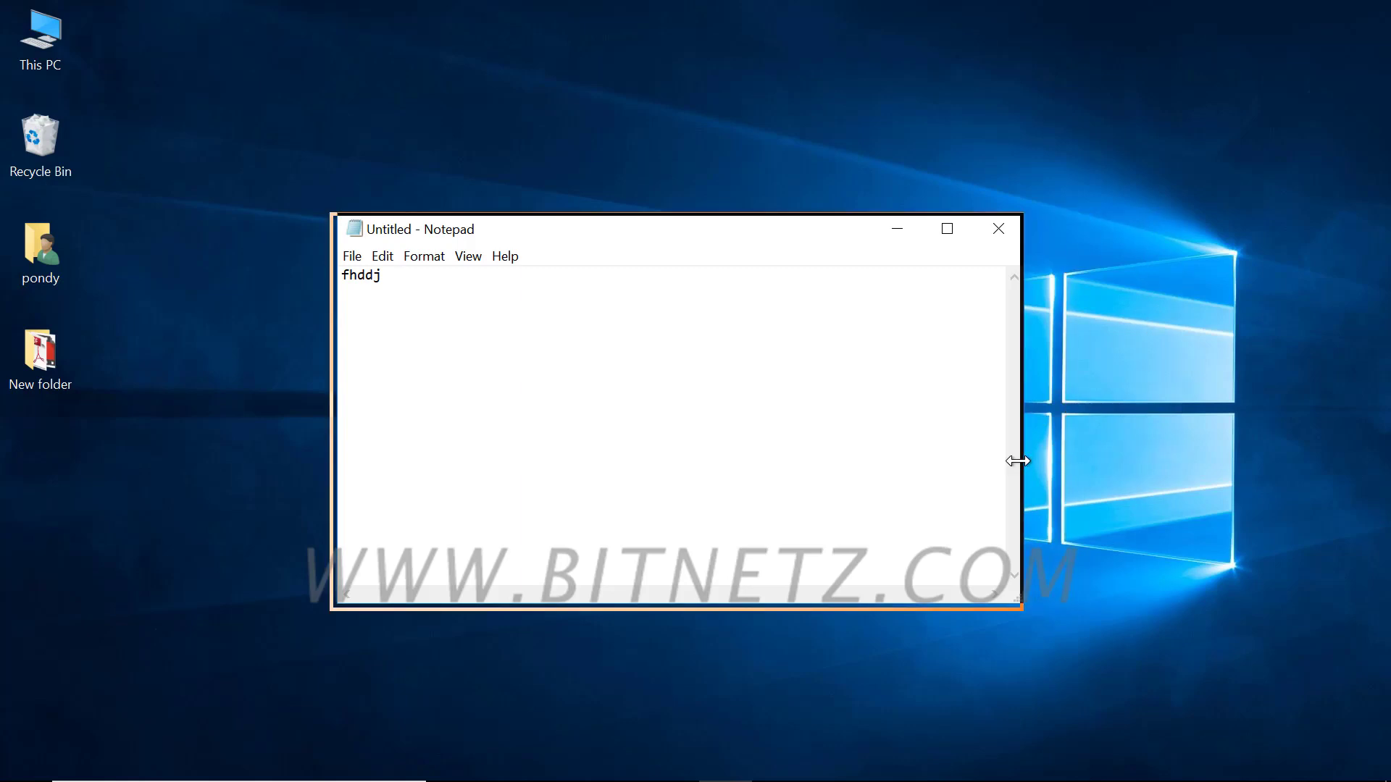
mouse_move(788, 607)
mouse_down()
mouse_move(799, 717)
mouse_move(797, 598)
mouse_up()
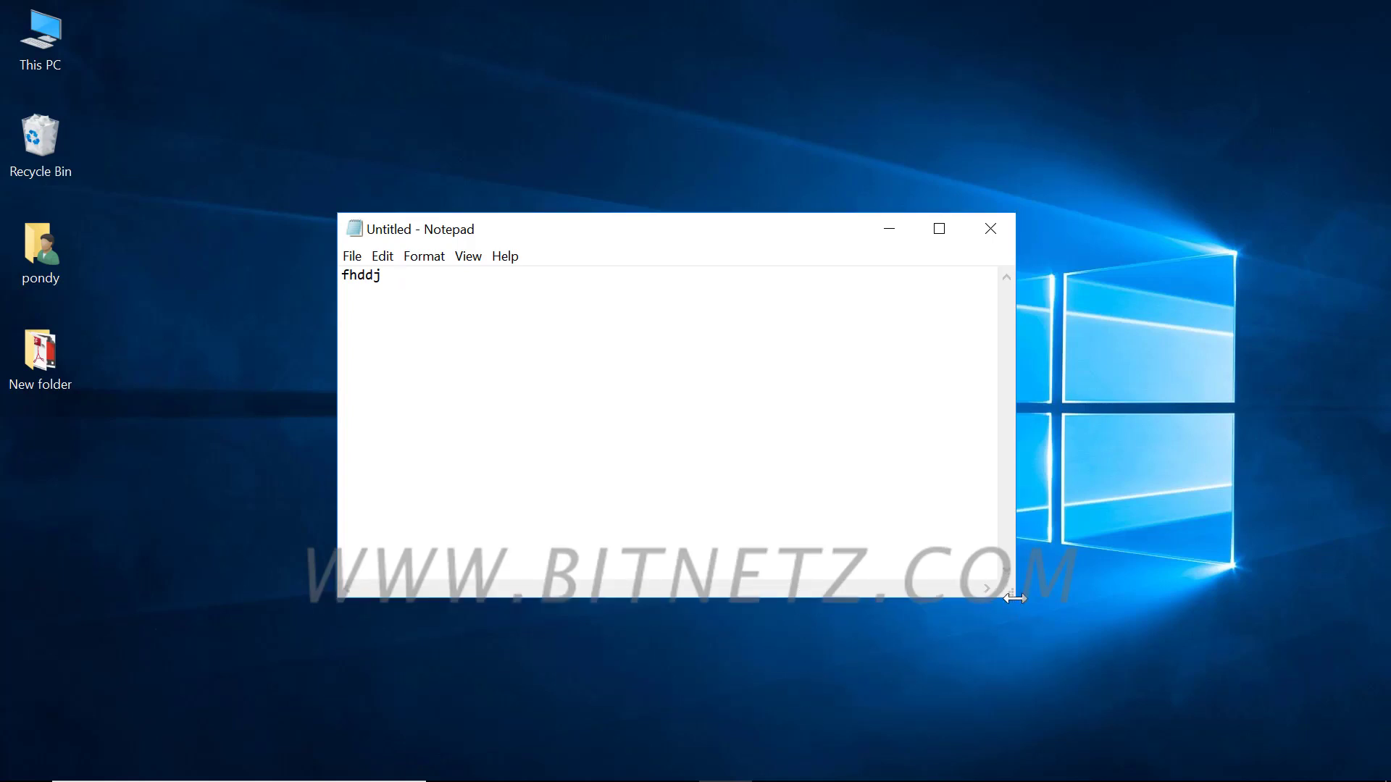
drag(1014, 598, 1084, 636)
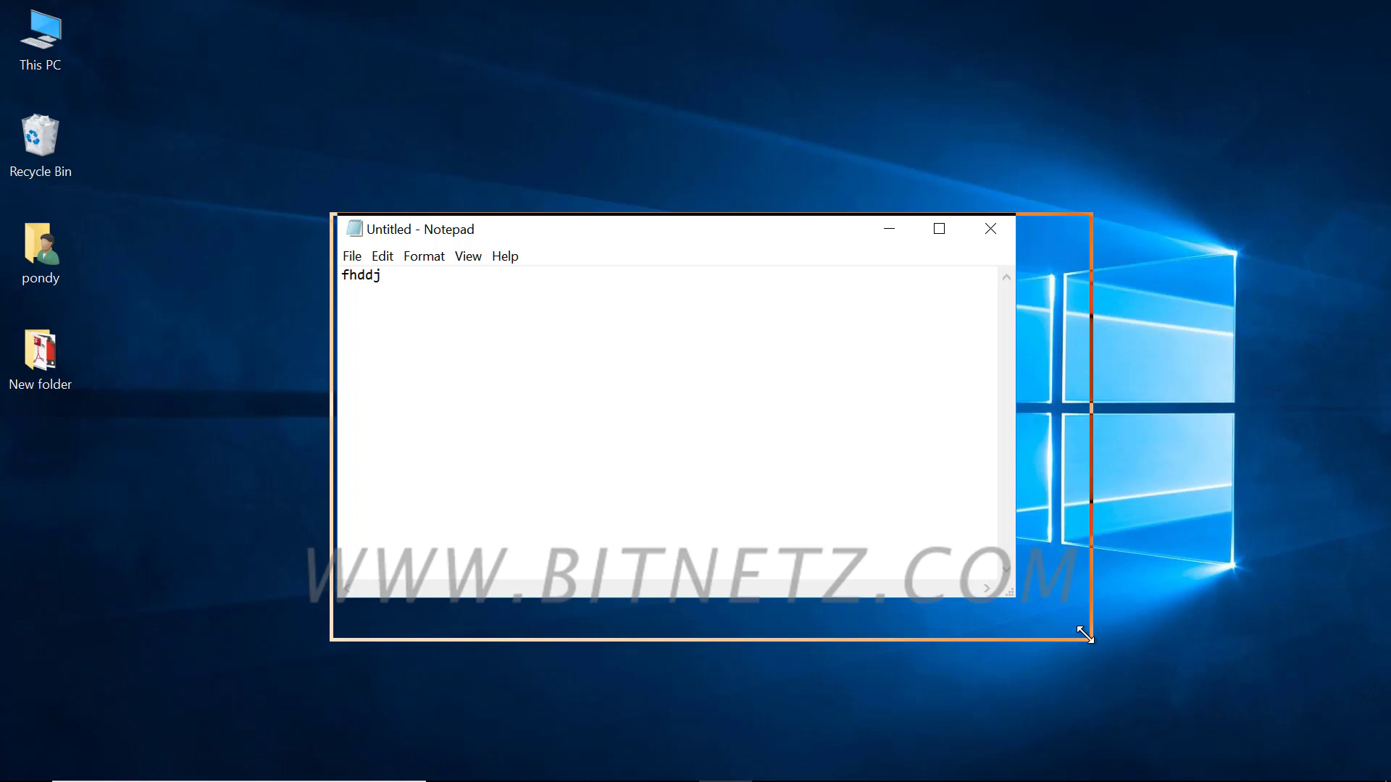
drag(1085, 635, 1086, 633)
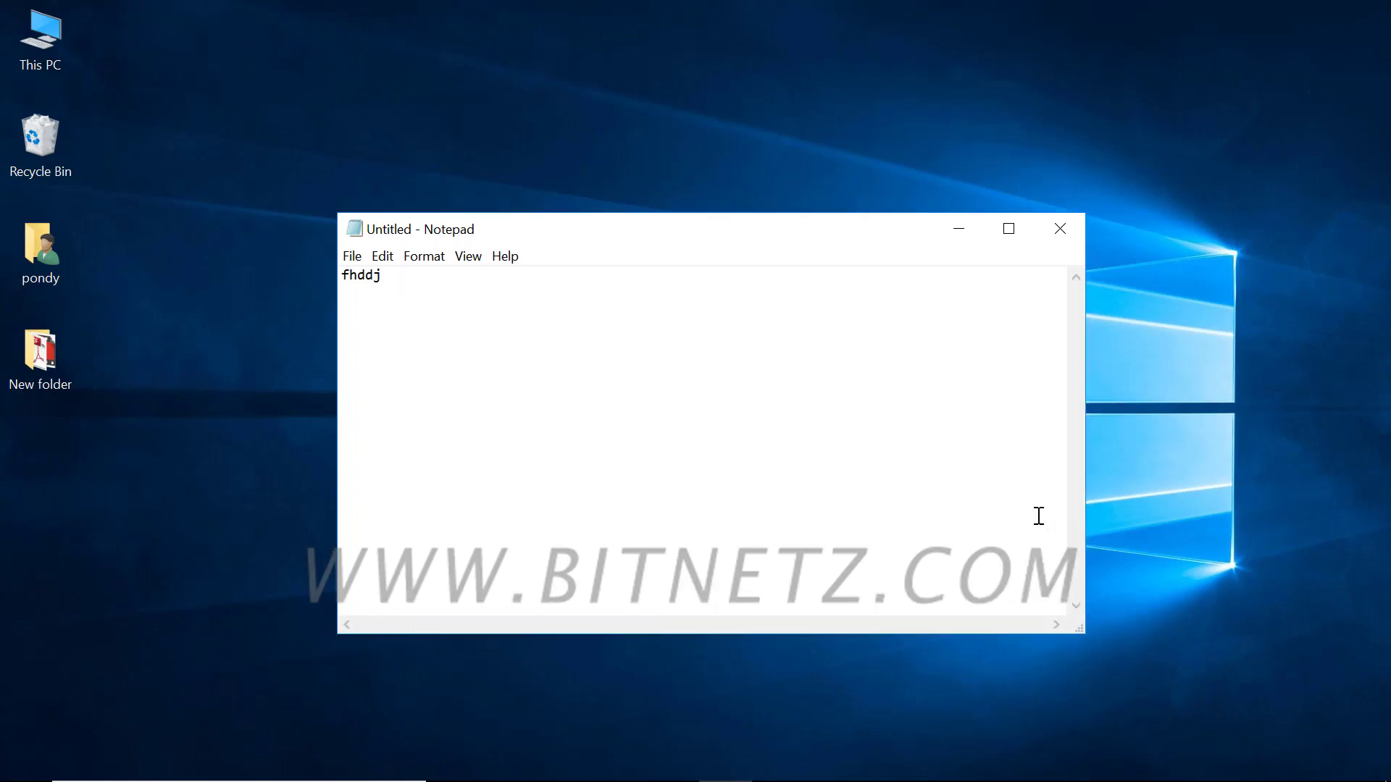
Step: Add "a" to the text and stretch the Notepad window to full screen height from its upper edge
text(a)
drag(326, 4, 855, 408)
drag(1096, 619, 1094, 781)
drag(659, 214, 641, 3)
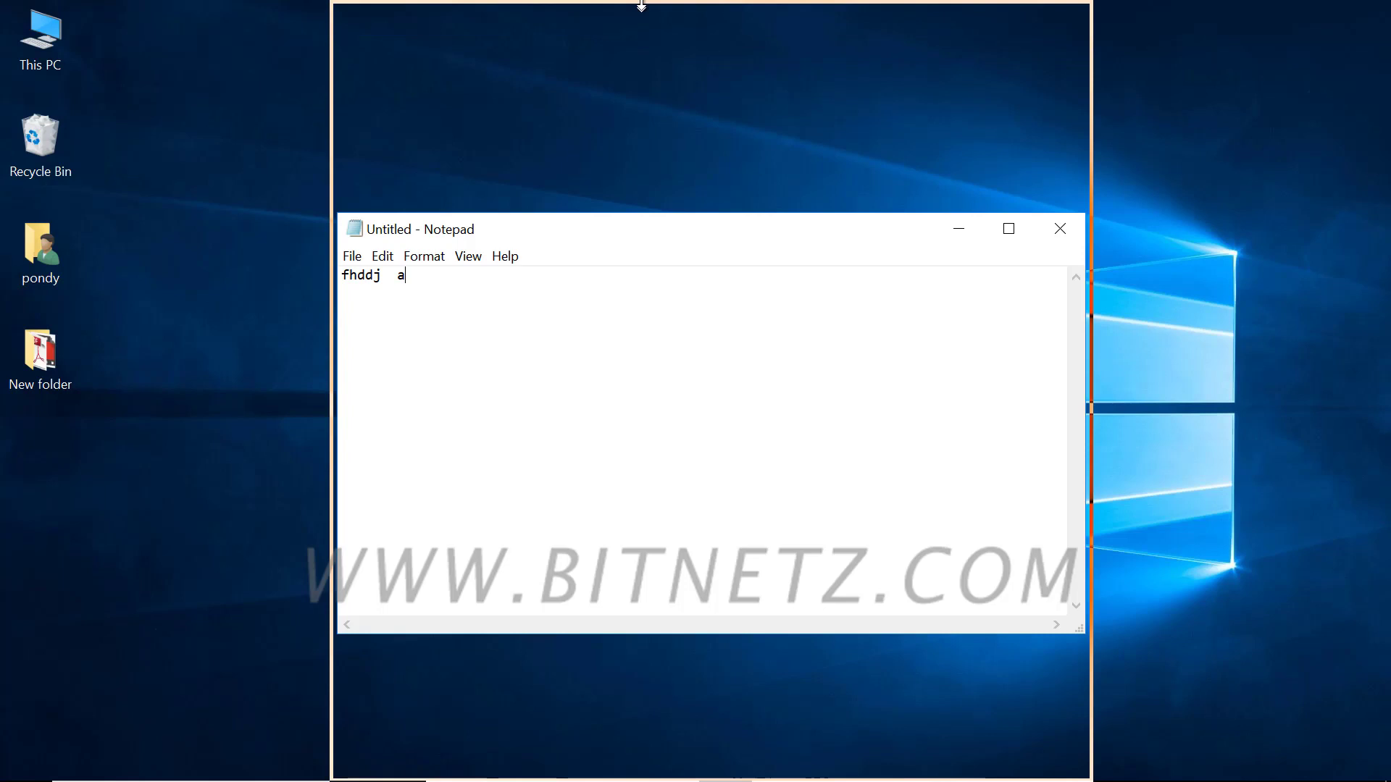
drag(641, 4, 668, 6)
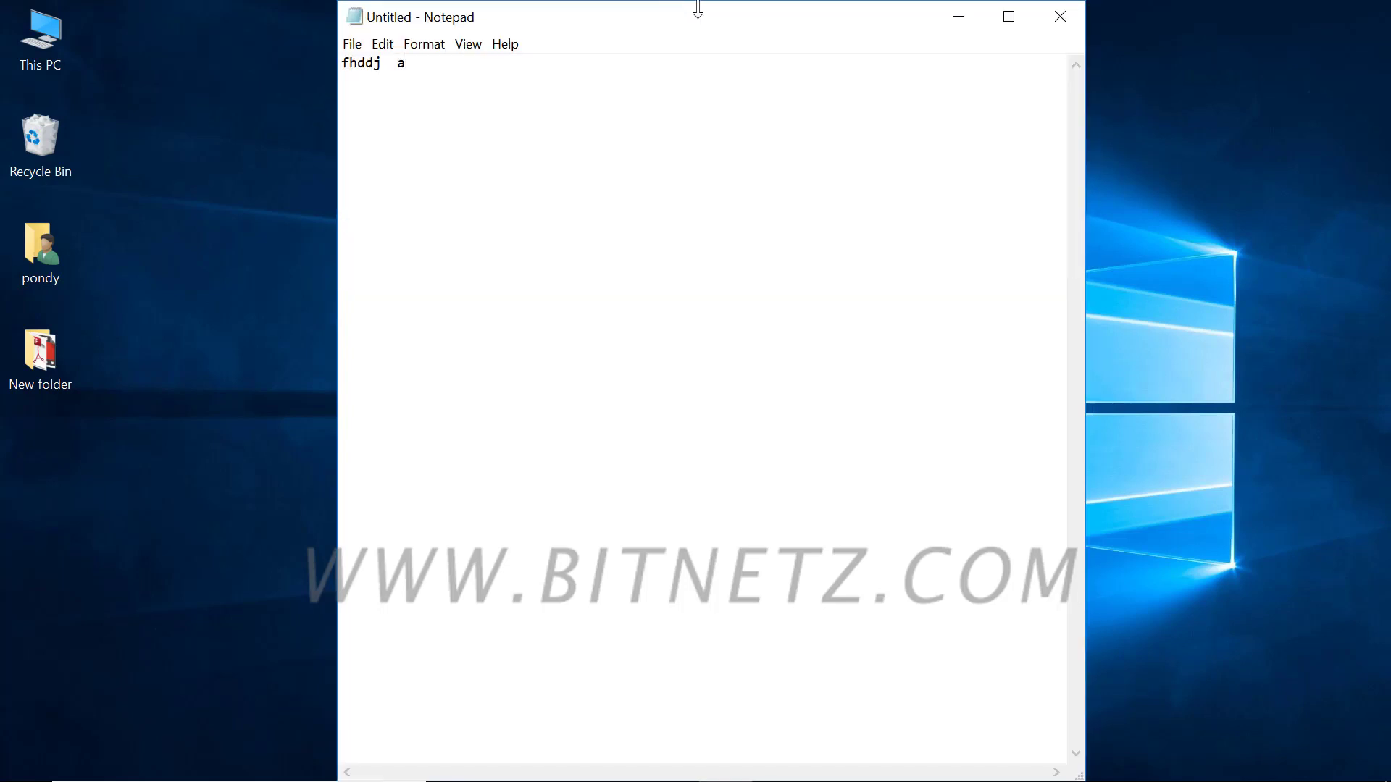
Step: Return the Notepad window to its shorter height and stretch it to full screen height from its lower edge
double_click(698, 9)
click(1314, 20)
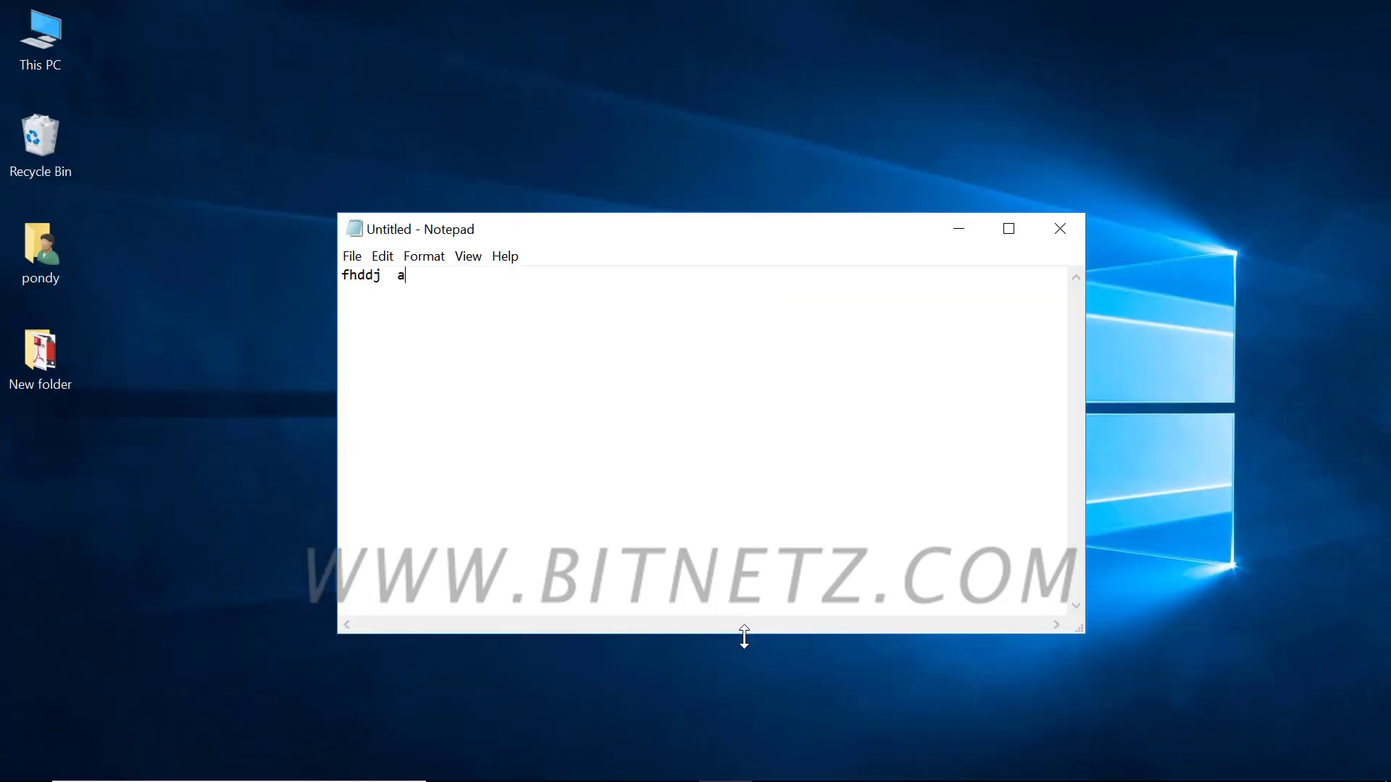
drag(744, 636, 739, 775)
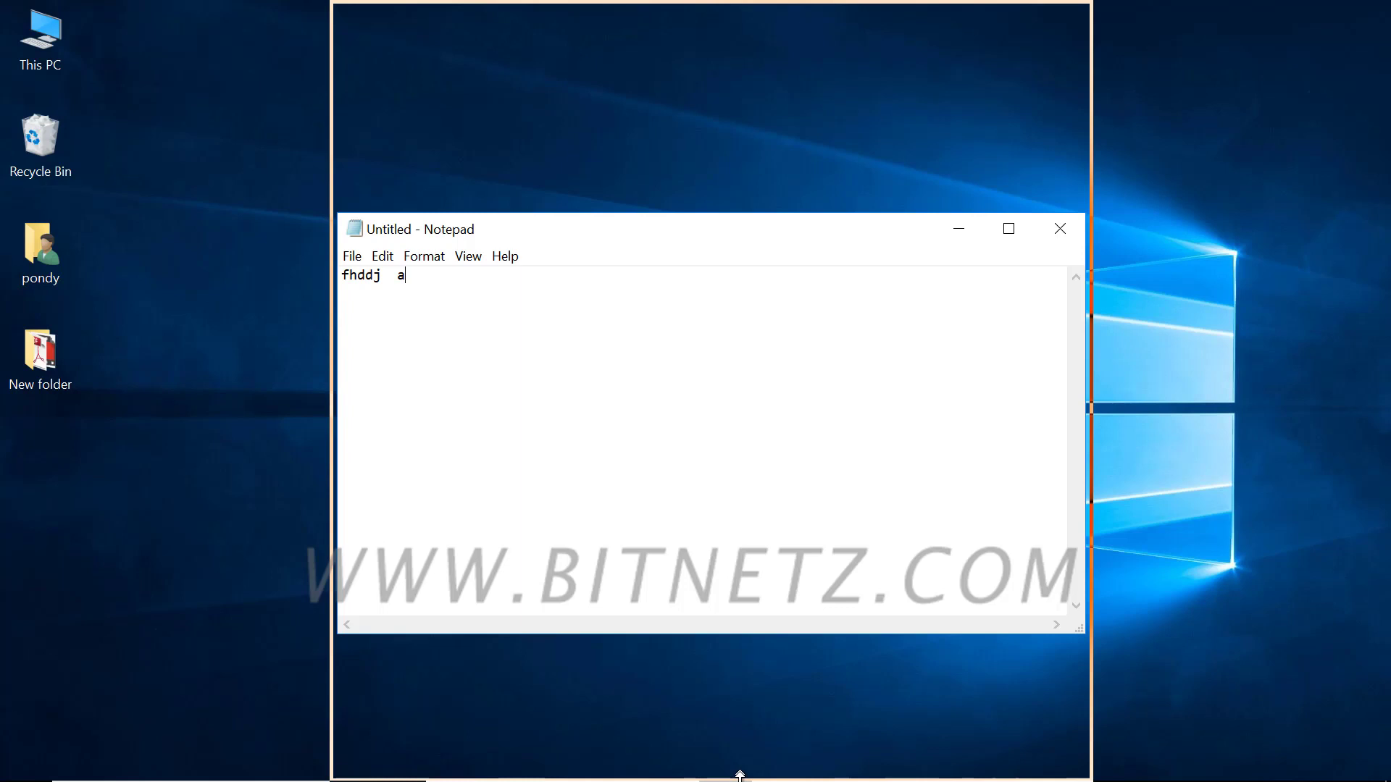
drag(740, 775, 740, 776)
Step: Maximize and restore the Notepad window, and stretch it vertically to full screen height and back
click(1009, 16)
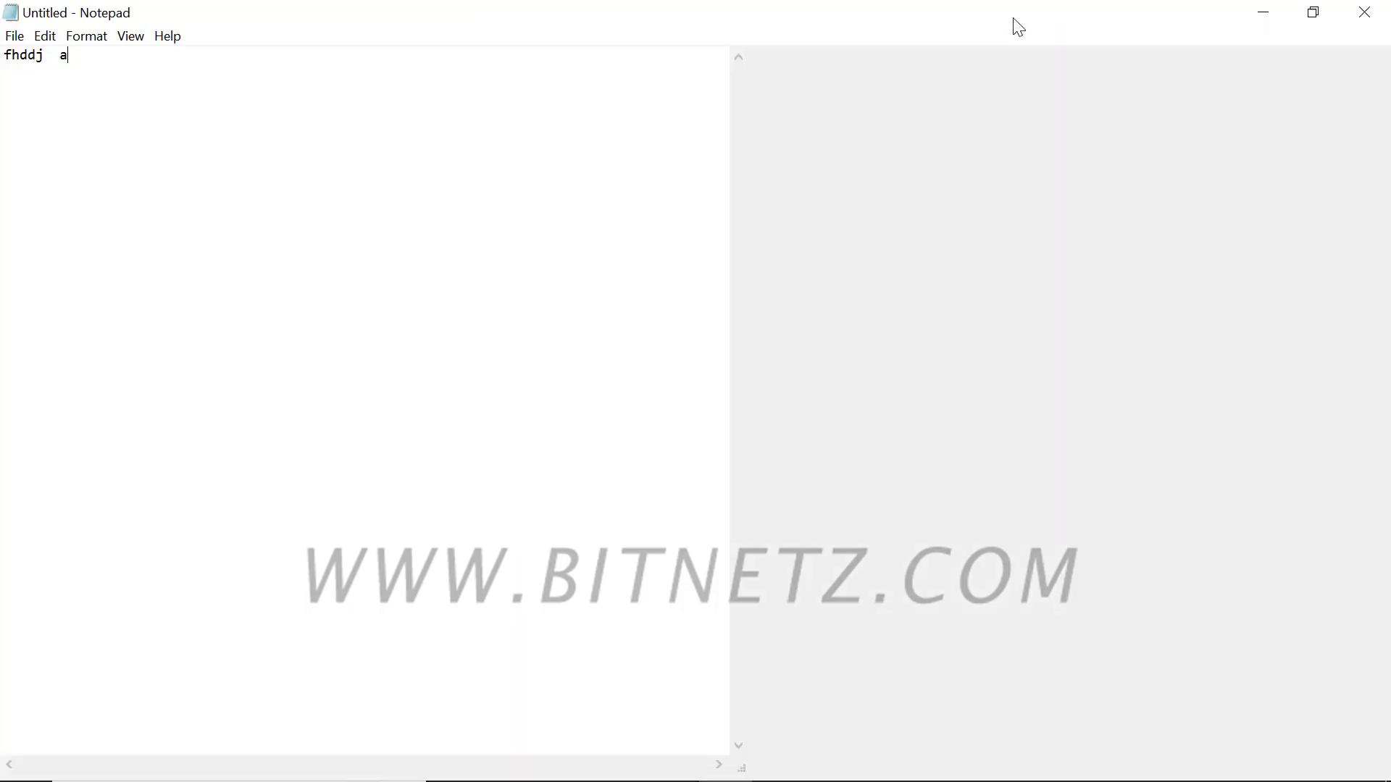
click(1314, 16)
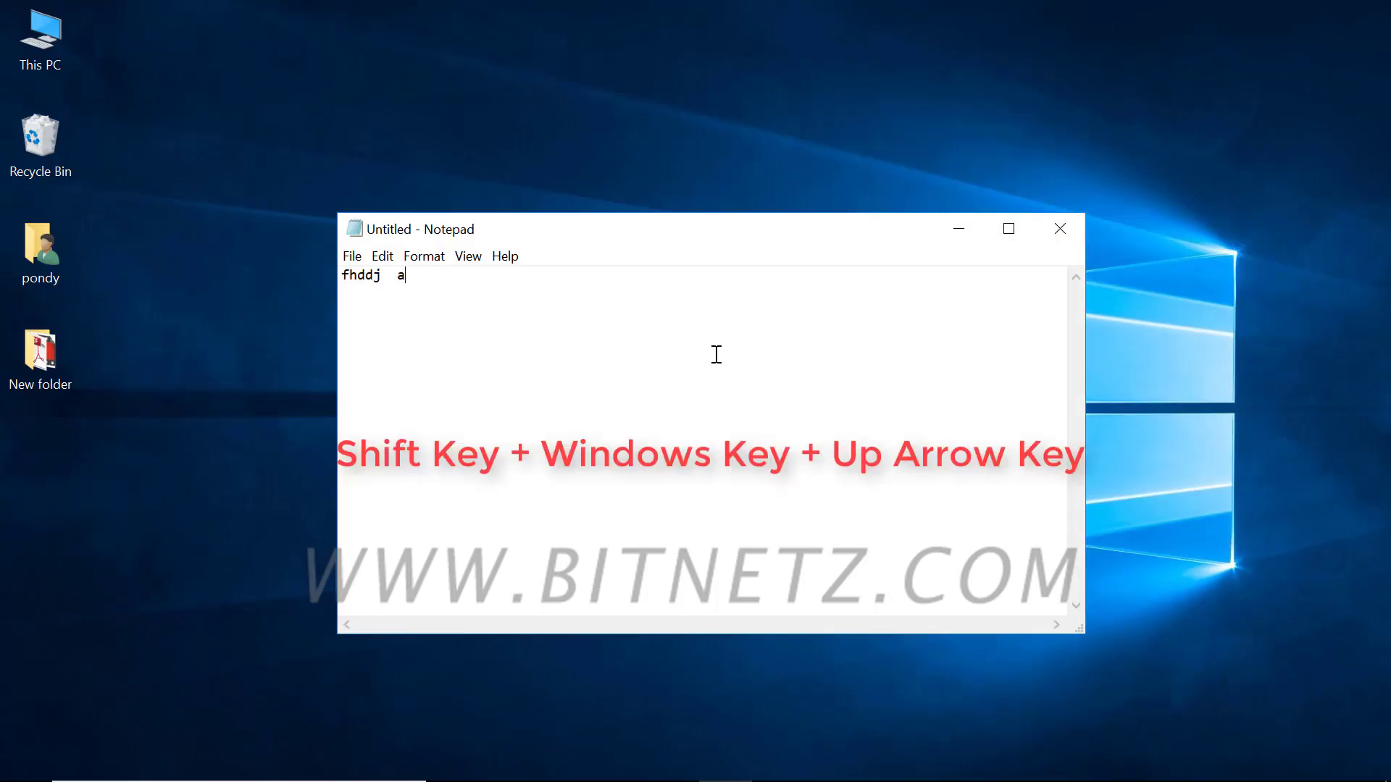
key(shift+super+Up)
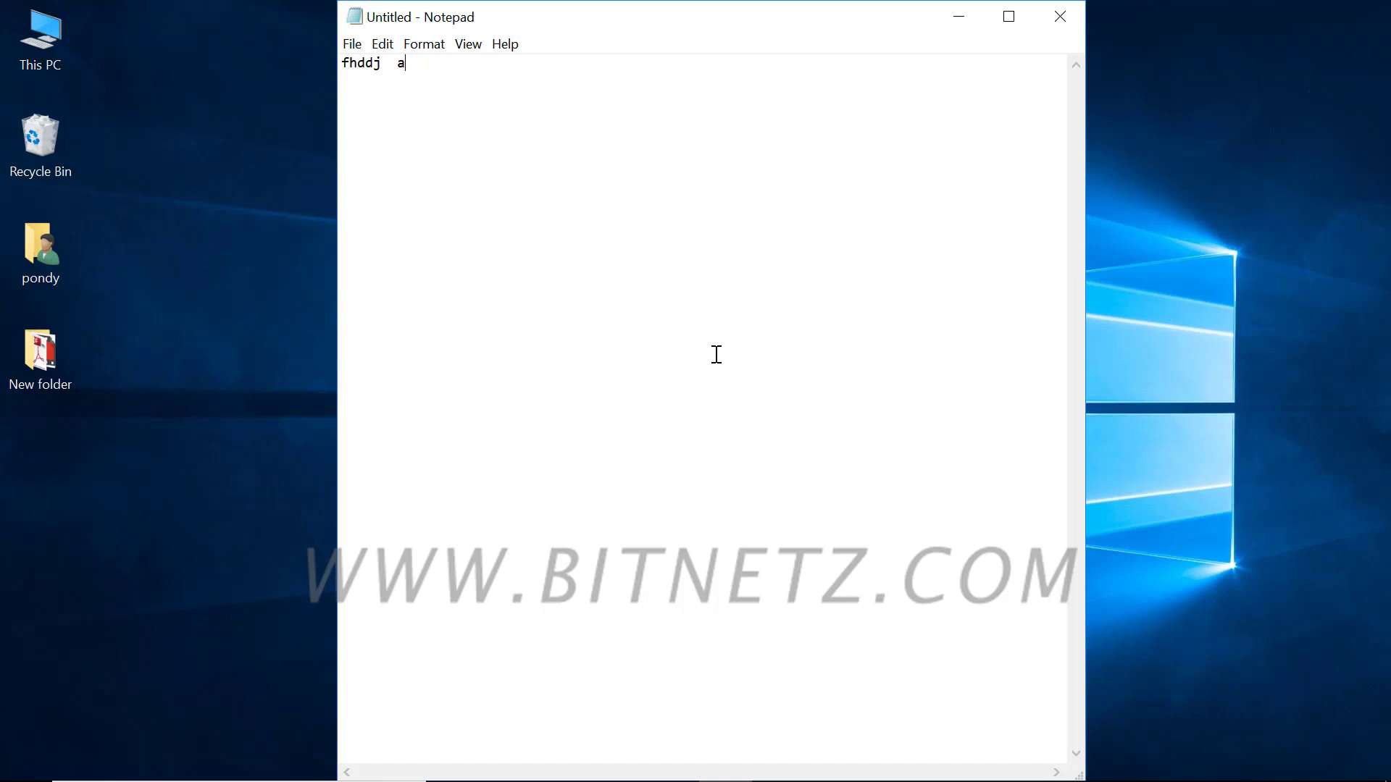
key(shift+super+Down)
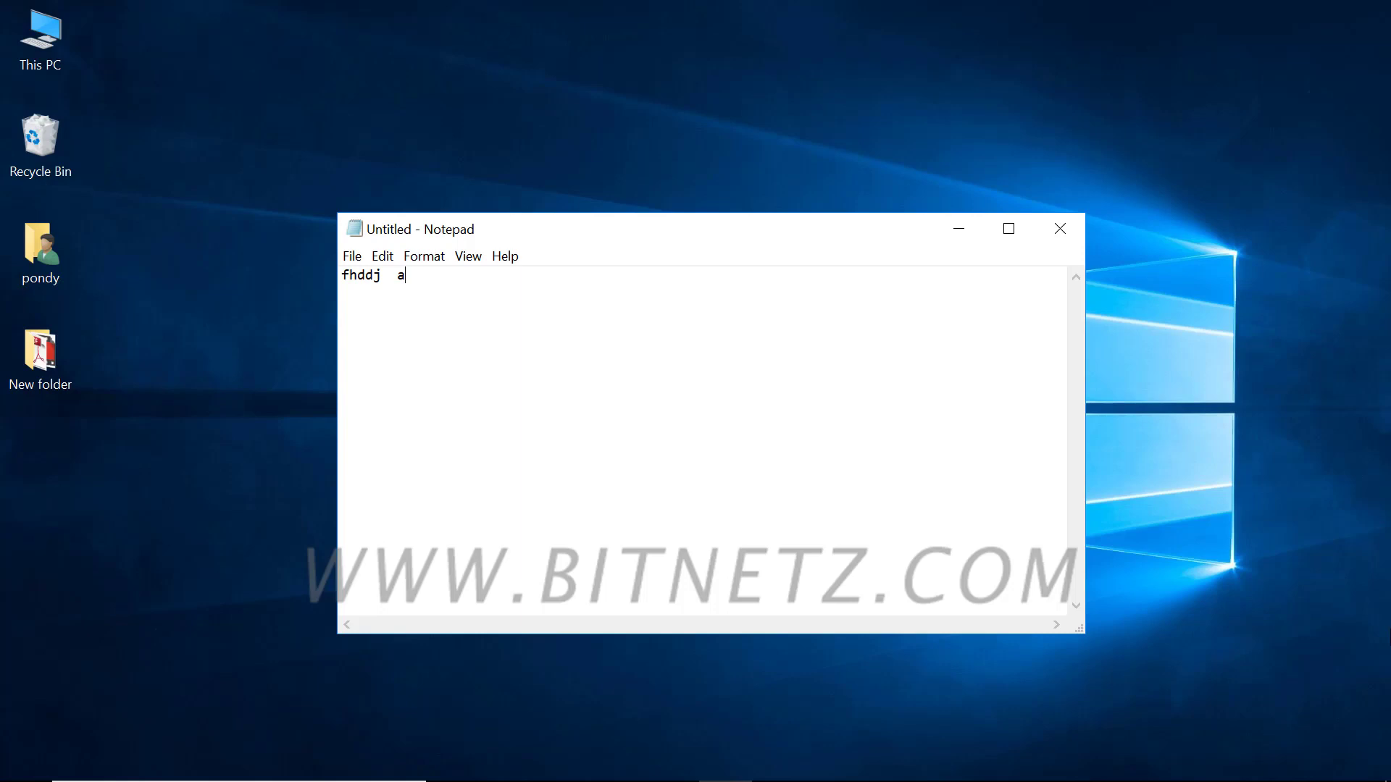
Step: Minimize and reopen the Notepad window, and shift it slightly up and to the left on the desktop
key(super+Down)
key(alt+Tab)
drag(687, 238, 644, 195)
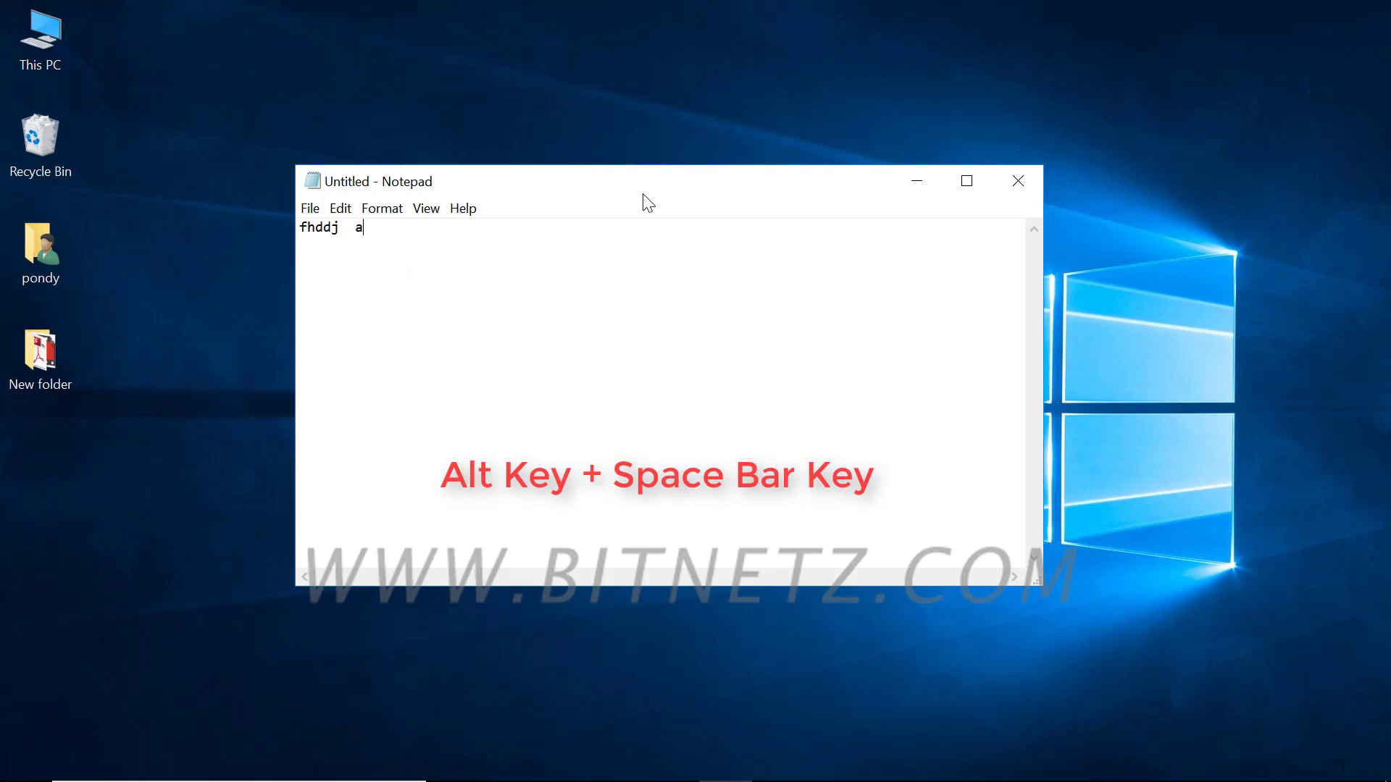
Step: Try to shift the Notepad window right and up on the desktop using its Move command
key(alt+space)
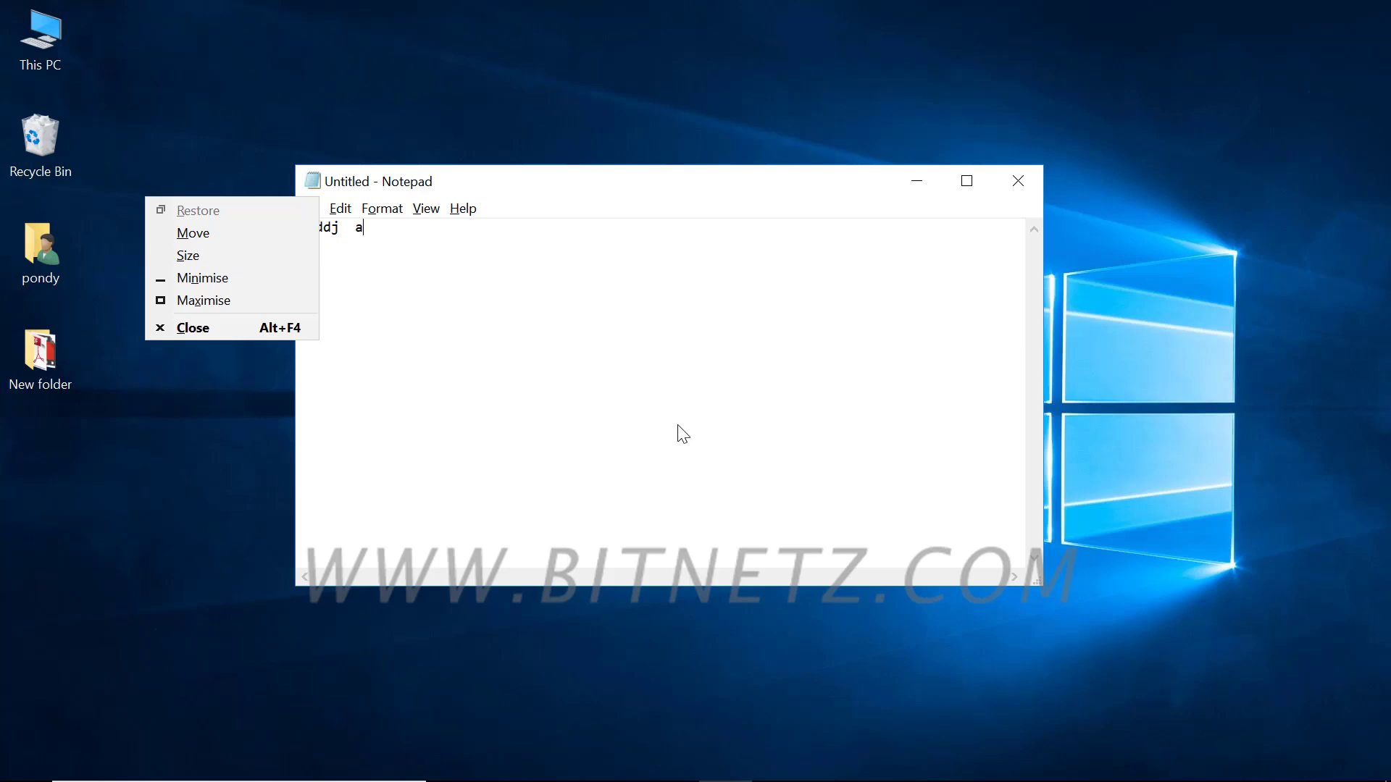
key(m)
key(Right)
key(Right)
key(Right)
key(Right)
key(Right)
key(Right)
key(Right)
key(Right)
key(Right)
key(Right)
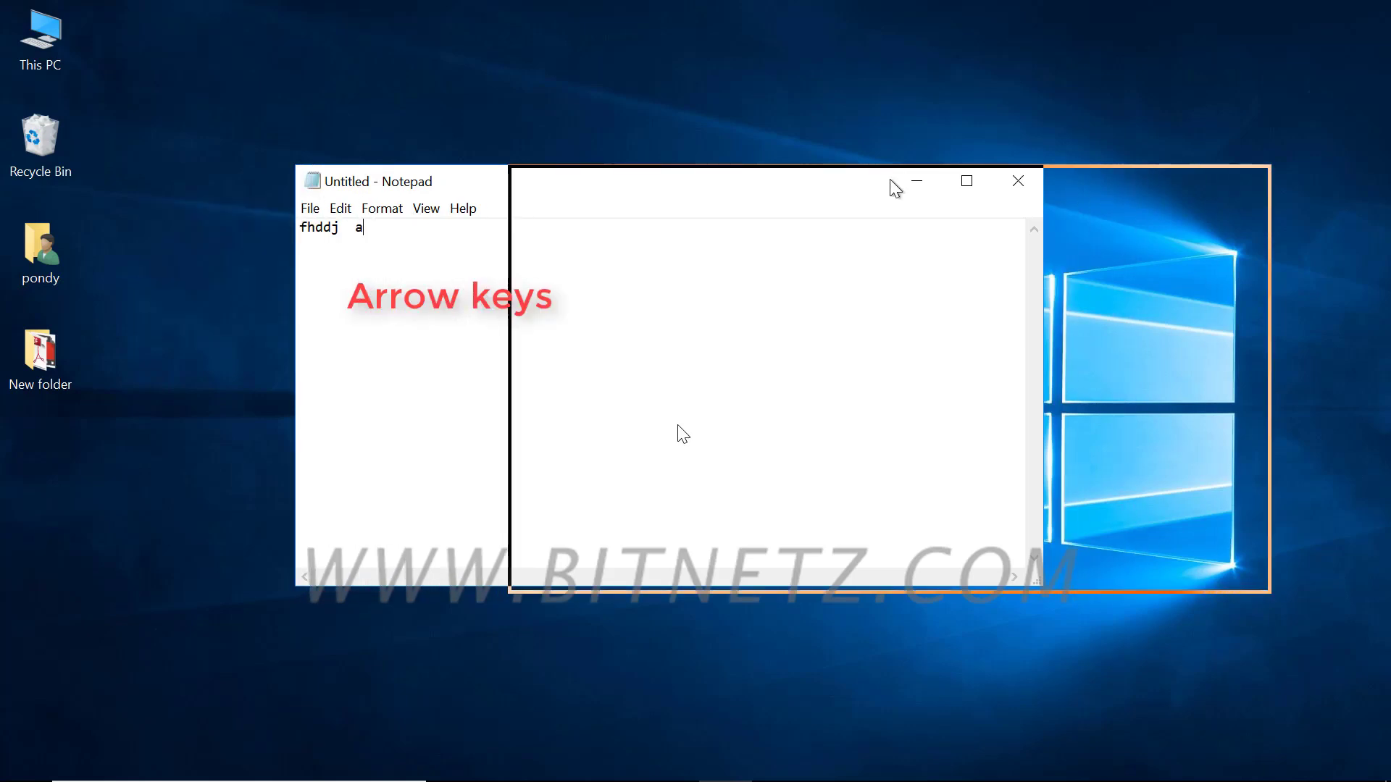
key(Up)
key(Up)
key(Up)
key(Up)
key(Up)
key(Up)
key(Up)
key(Up)
key(Up)
key(Up)
key(Up)
key(Up)
key(Up)
key(Up)
key(Up)
key(Up)
key(Up)
key(Up)
key(Up)
key(Up)
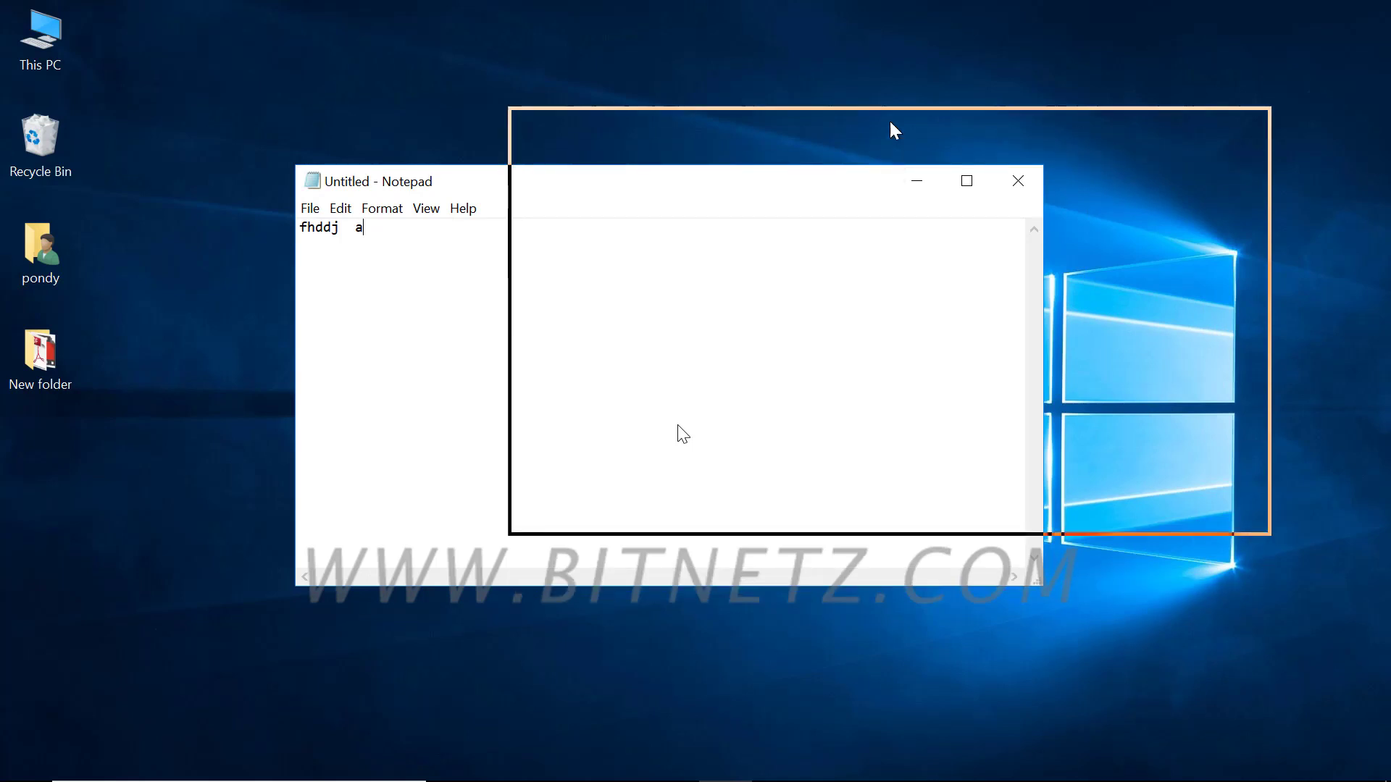
key(Escape)
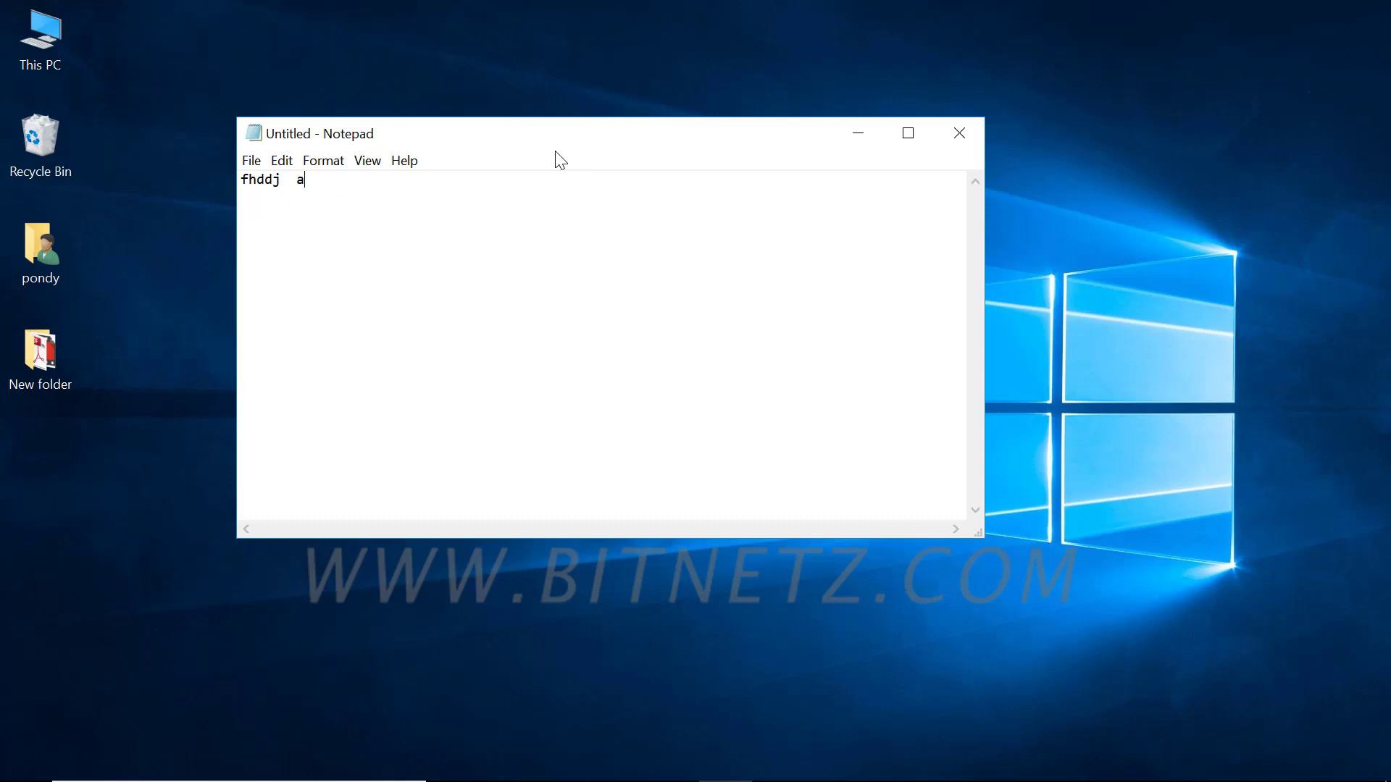
Step: Move the Notepad window slightly to the right and up using its Move command
key(alt+space)
key(m)
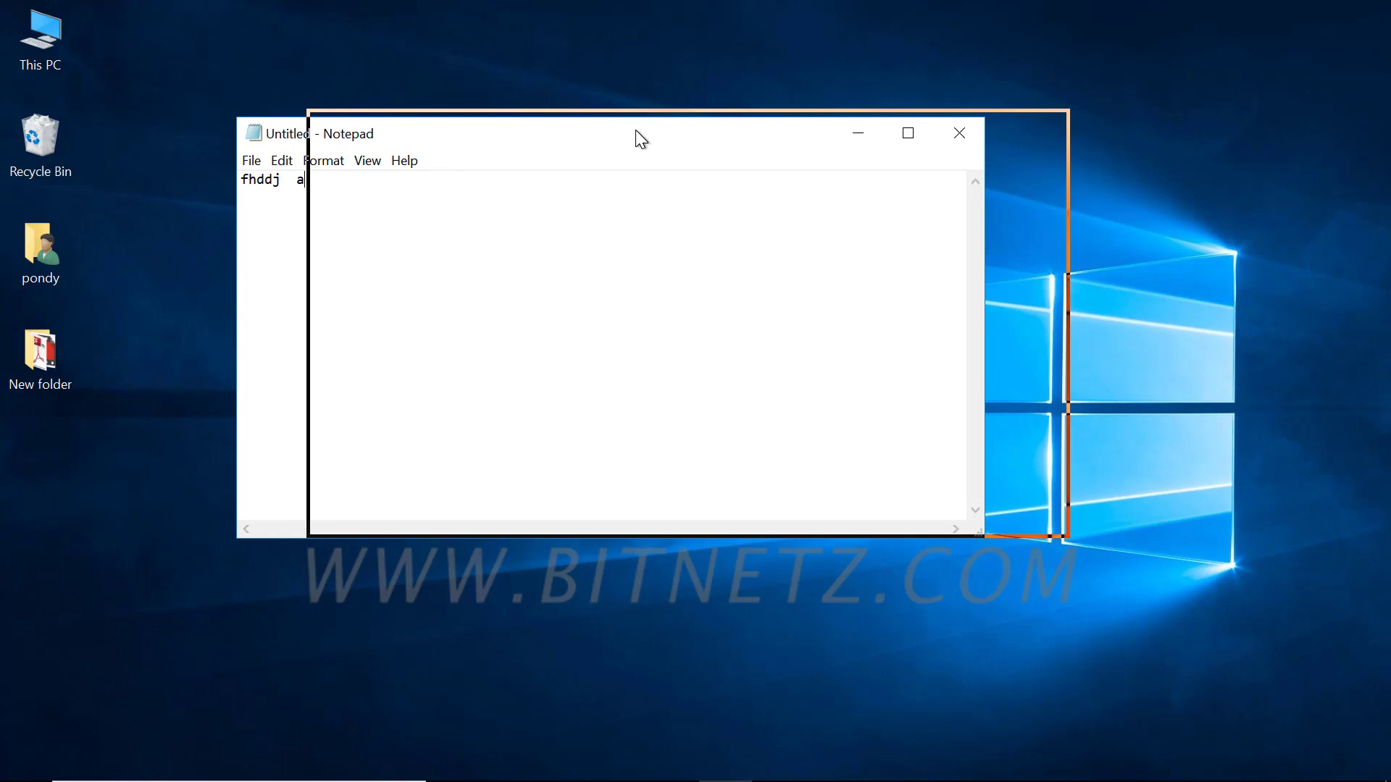
click(636, 130)
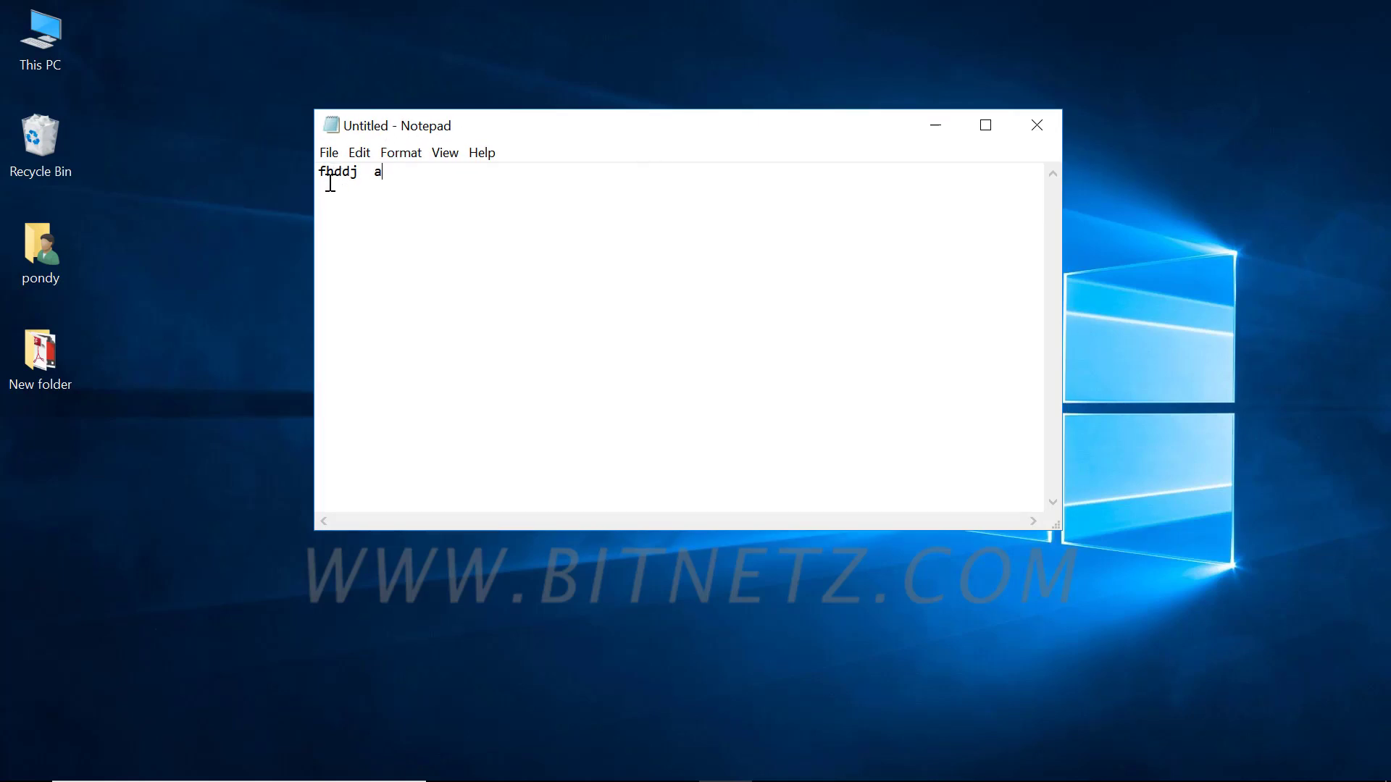
Step: Move the Notepad window below the desktop until only a thin strip of its title bar remains on screen
drag(699, 130, 701, 146)
key(super+d)
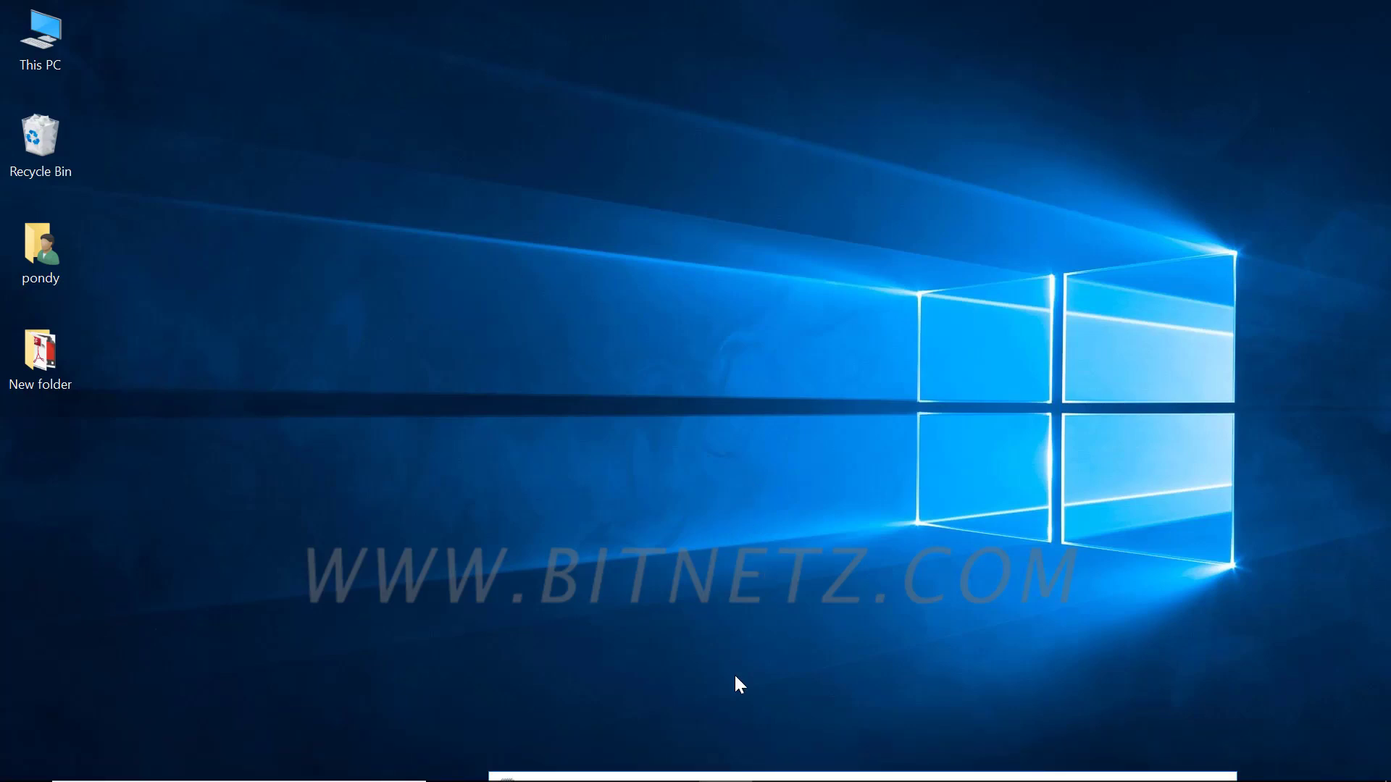
Step: Check the options offered for the Notepad window from the hidden taskbar, and dismiss them
mouse_move(757, 779)
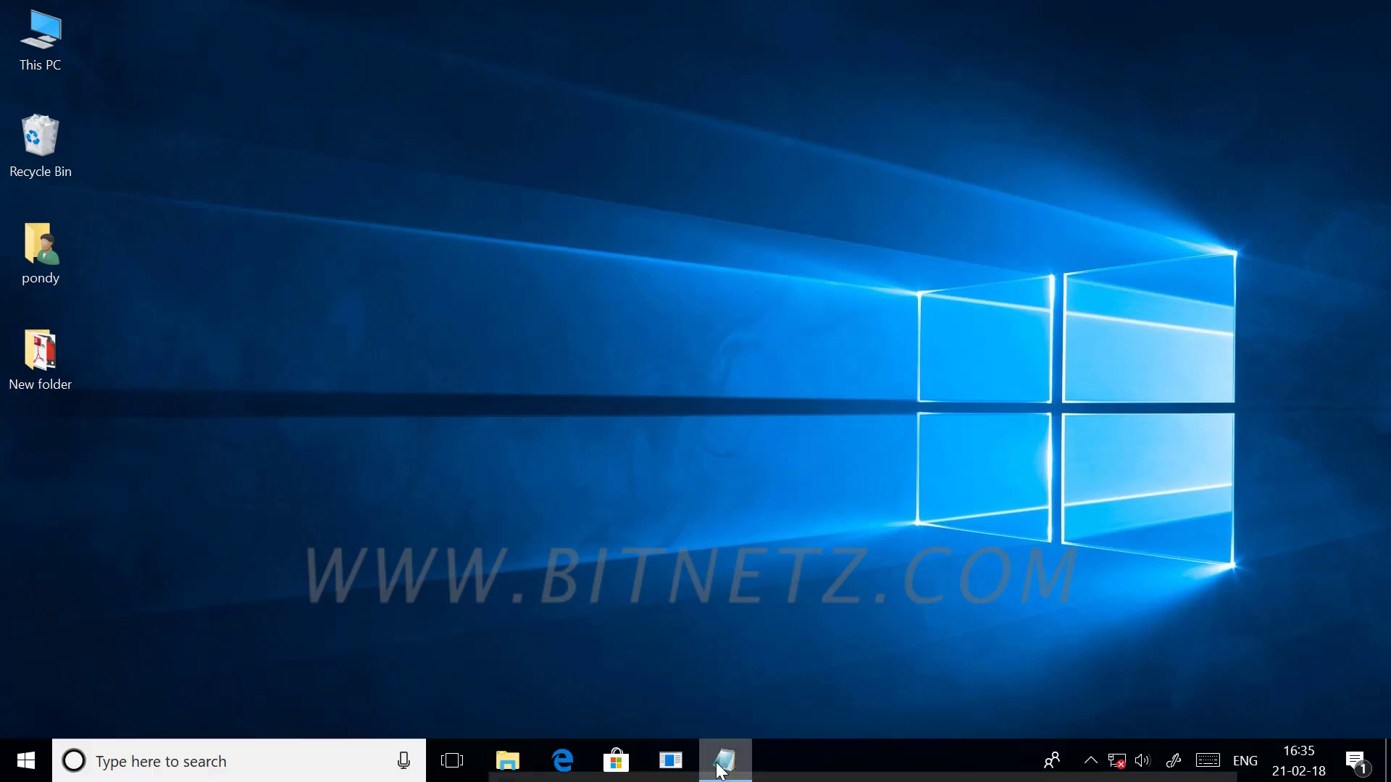
right_click(722, 757)
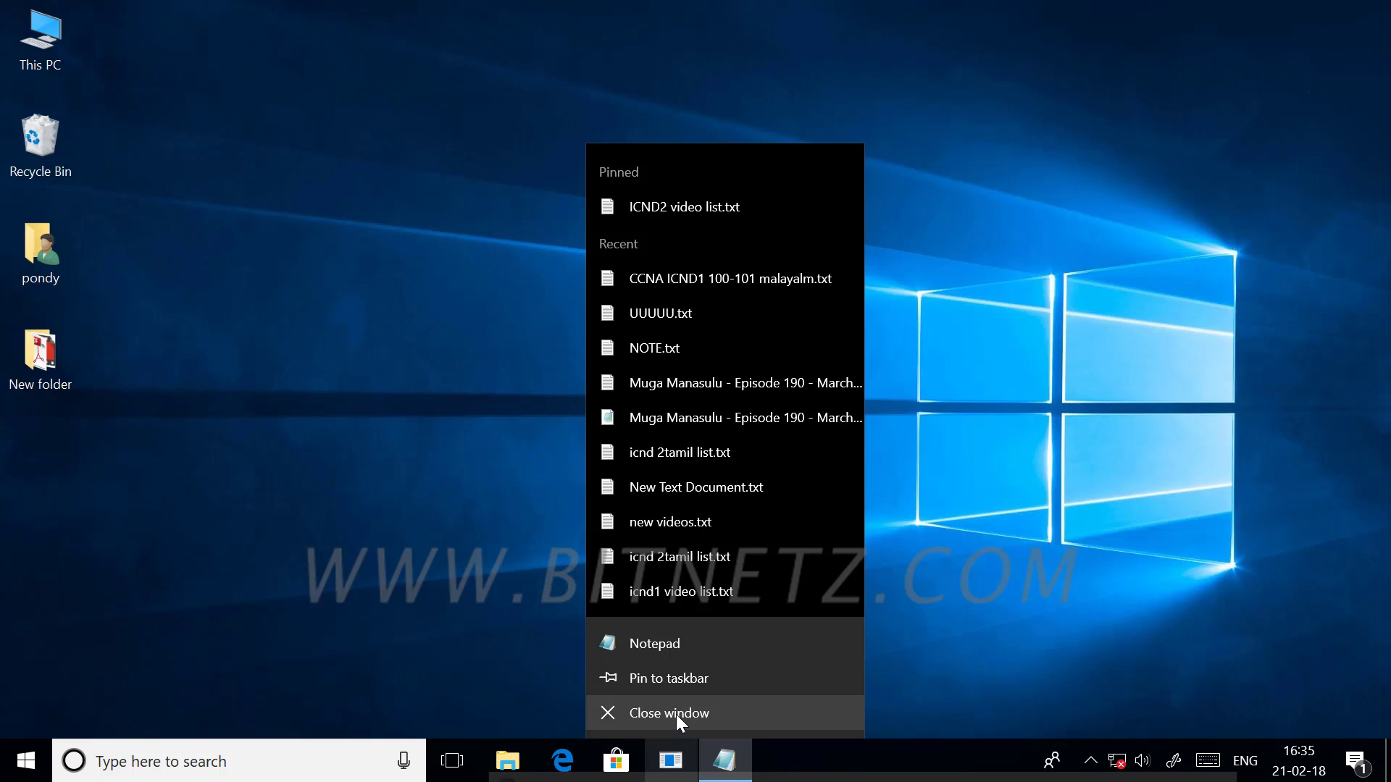
click(1015, 620)
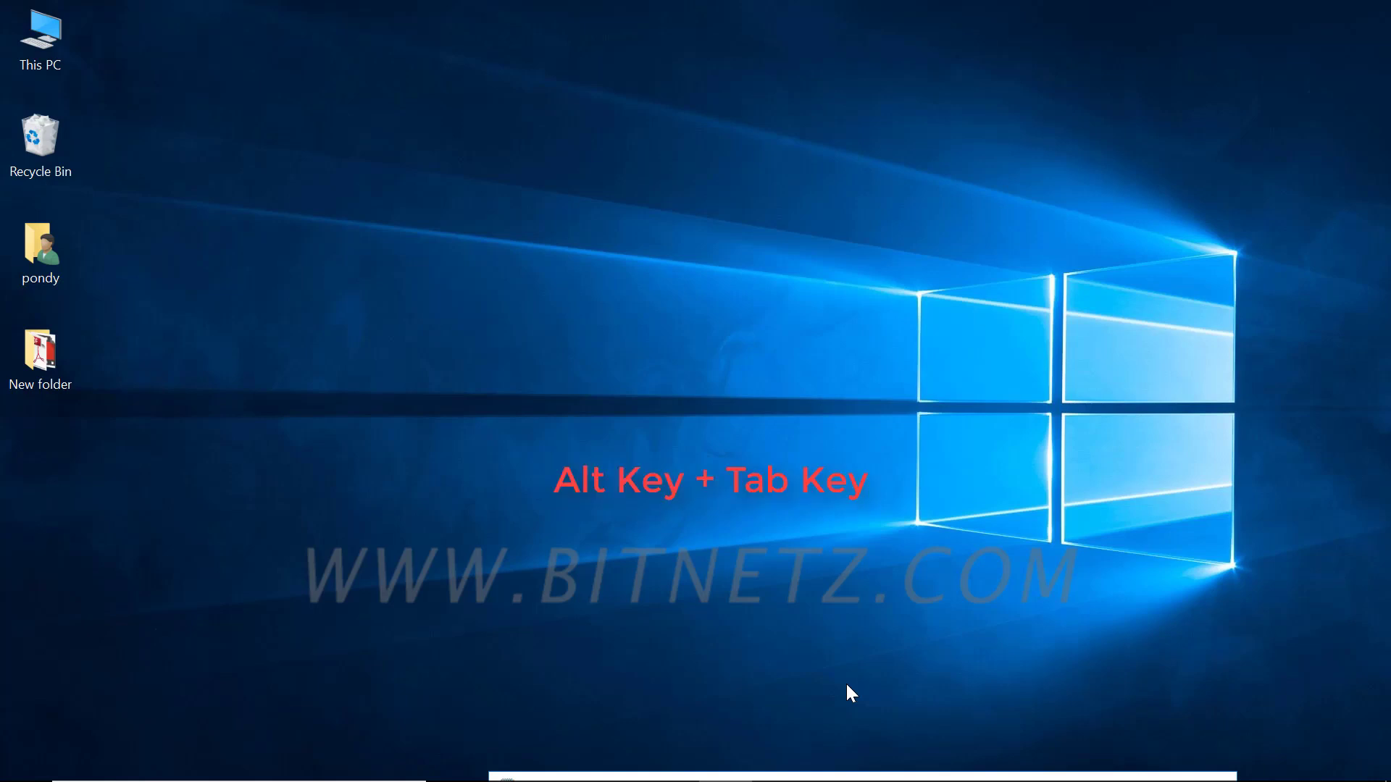
Step: Bring the off-screen Notepad window back up to the upper part of the desktop using its Move command
key(alt+Tab)
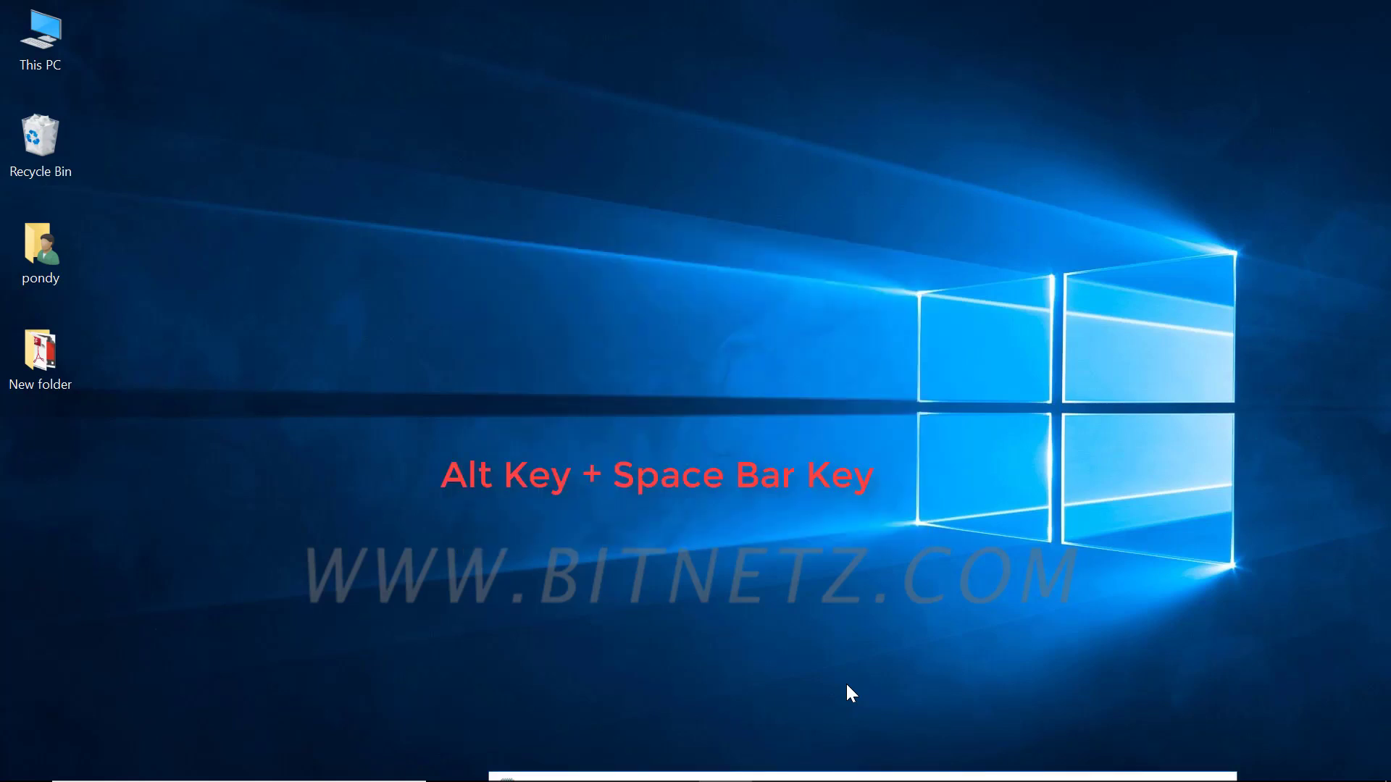
key(alt+space)
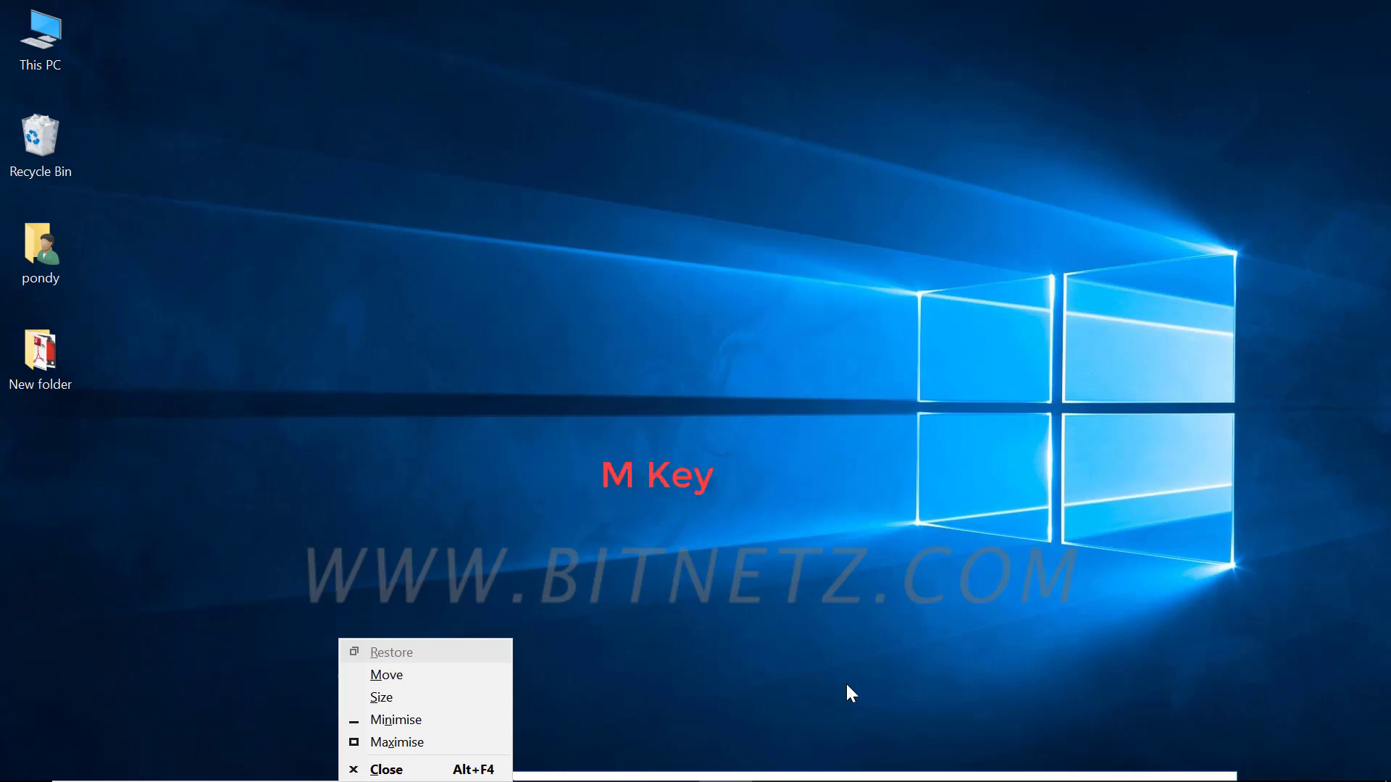
key(m)
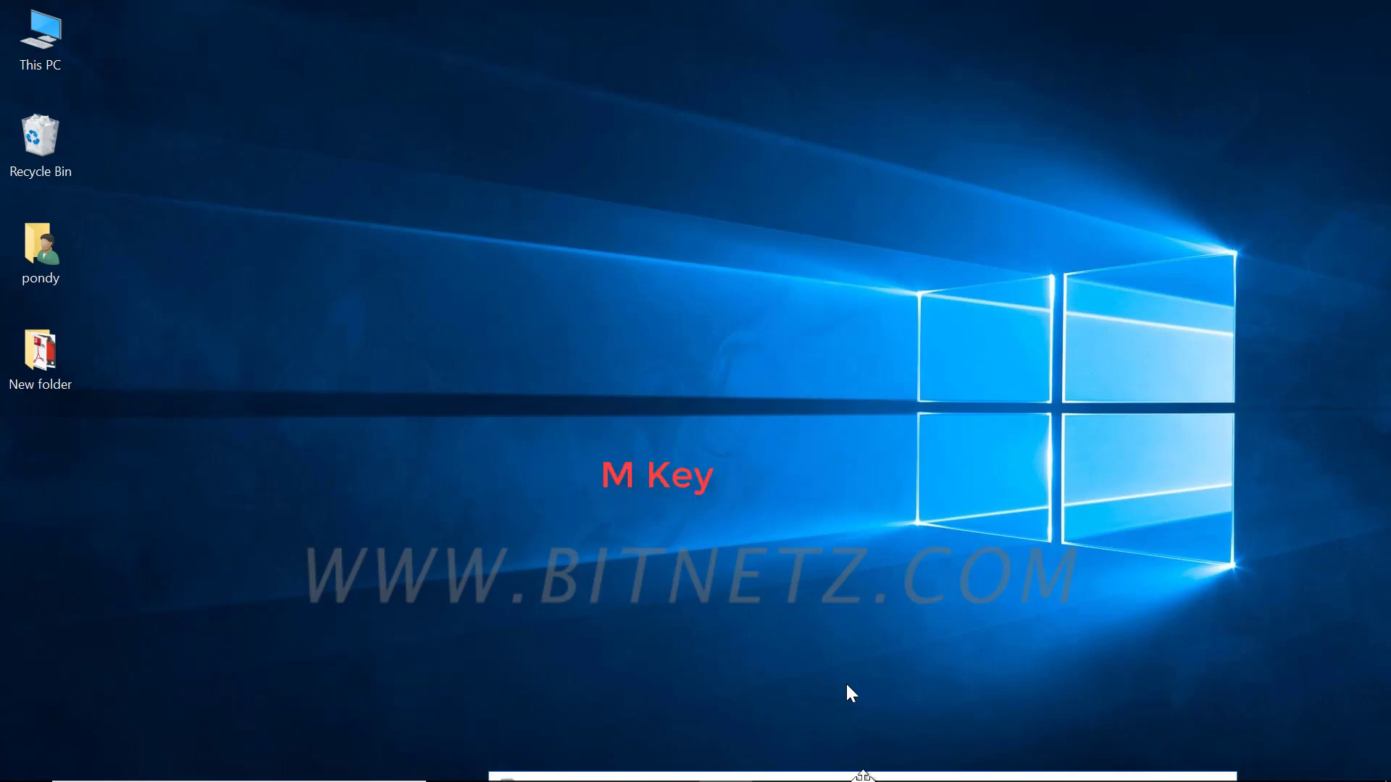
key(Up)
key(Up)
key(Up)
key(Up)
key(Up)
key(Up)
key(Up)
key(Up)
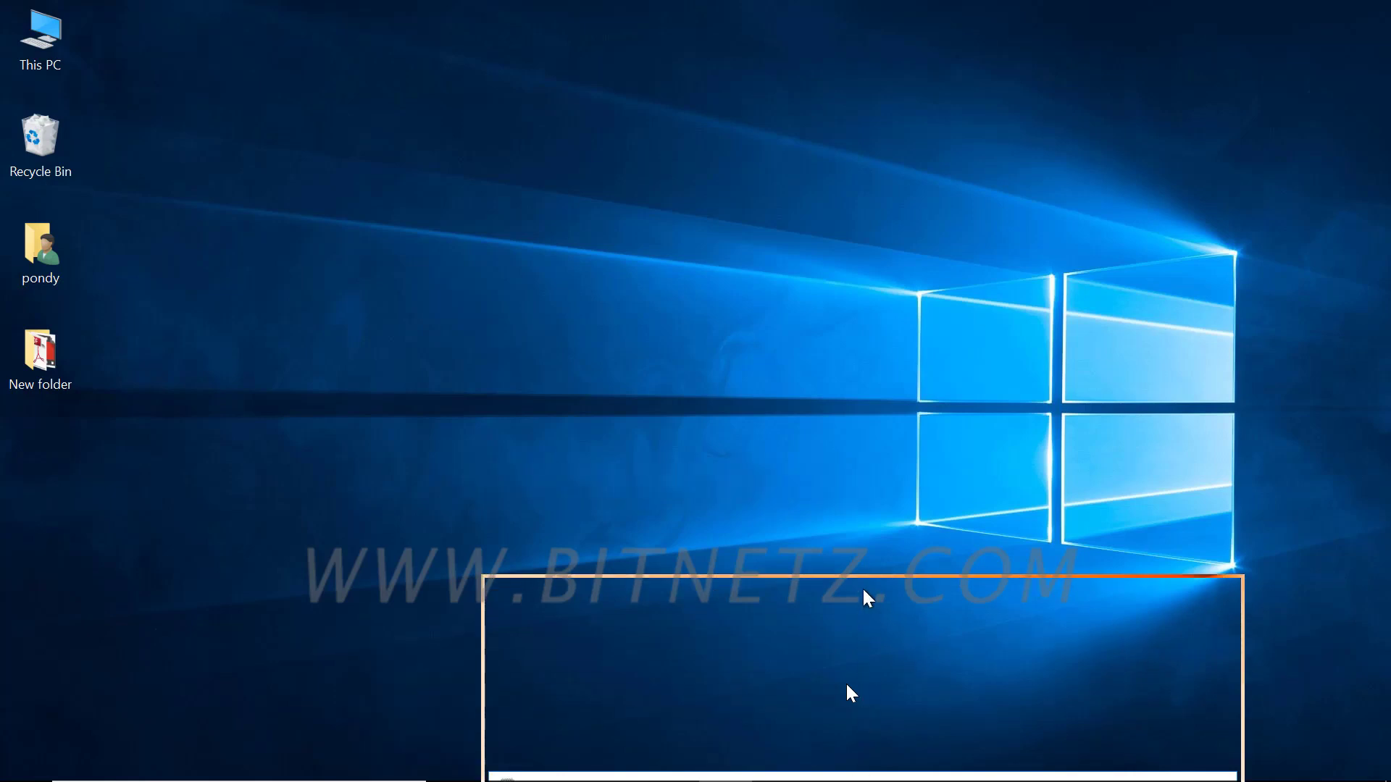
key(Up)
key(Up)
key(Up)
key(Up)
key(Up)
key(Up)
key(Up)
key(Up)
key(Up)
key(Up)
key(Up)
key(Up)
key(Up)
key(Up)
key(Up)
key(Up)
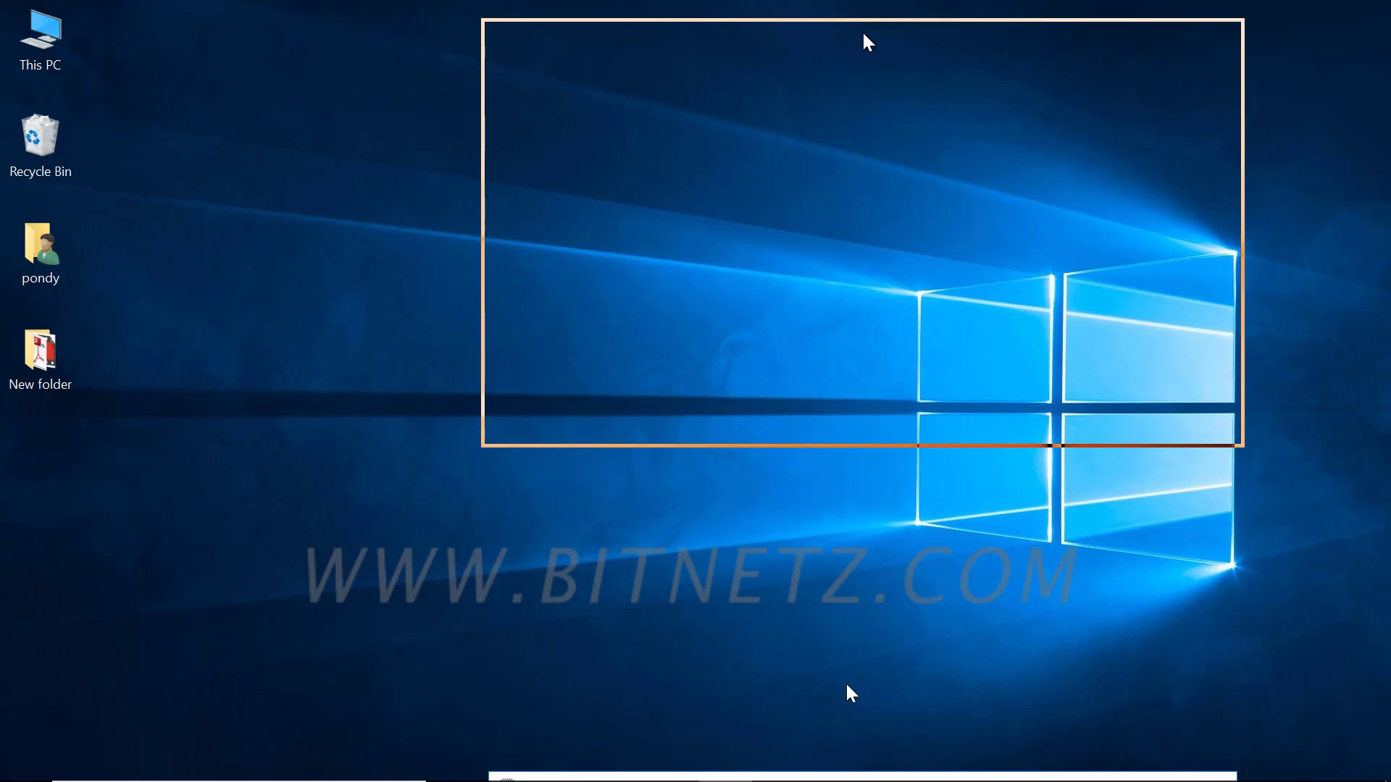
key(Return)
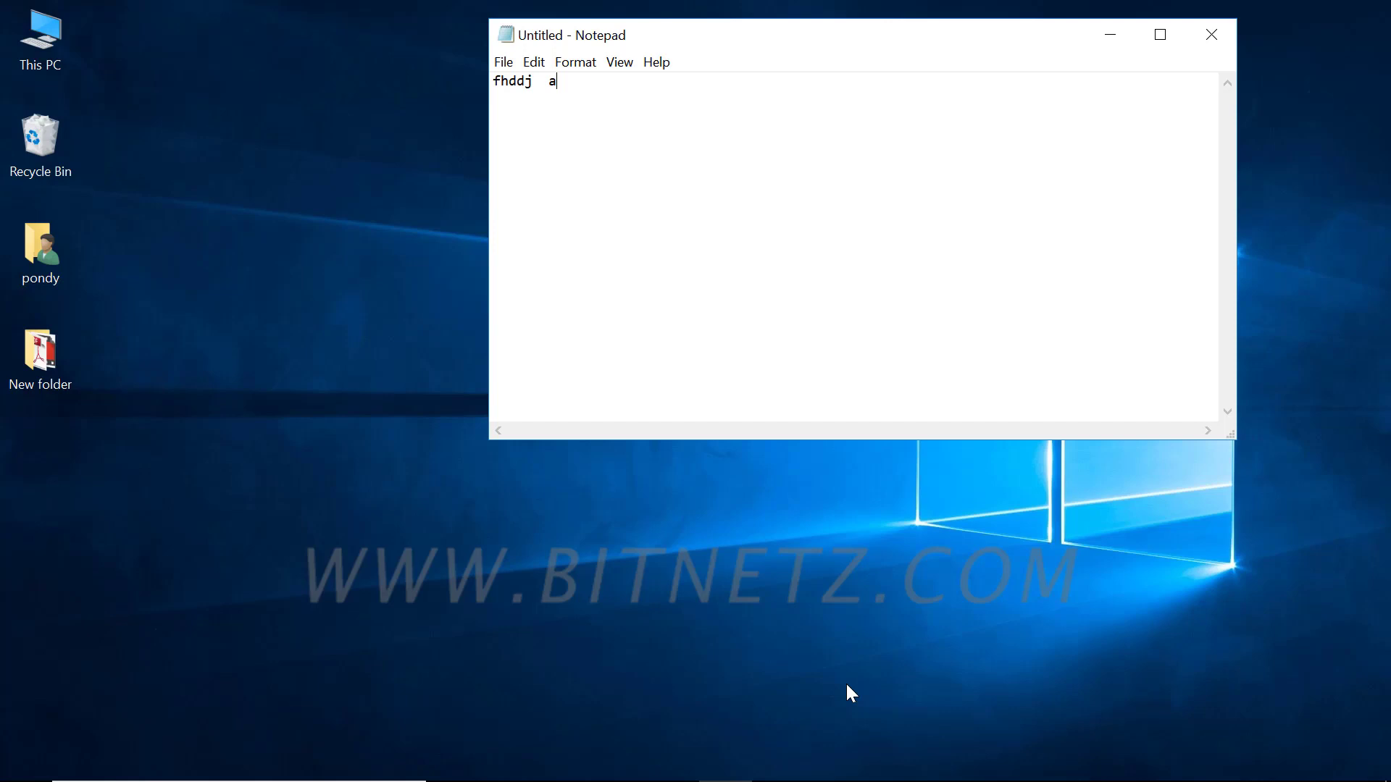
Step: Move the Notepad window off the desktop's lower edge again and maximize it through its taskbar window options
drag(904, 36, 894, 781)
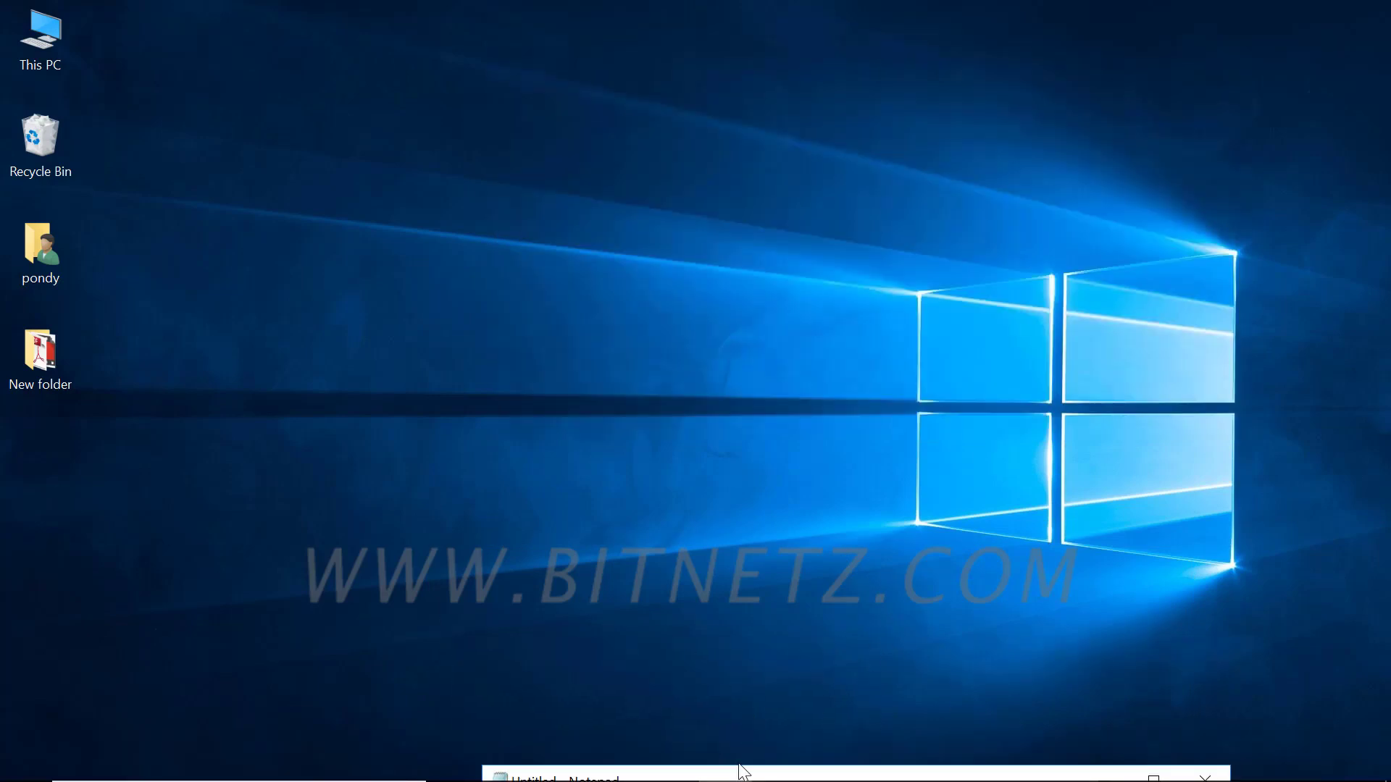
mouse_move(727, 775)
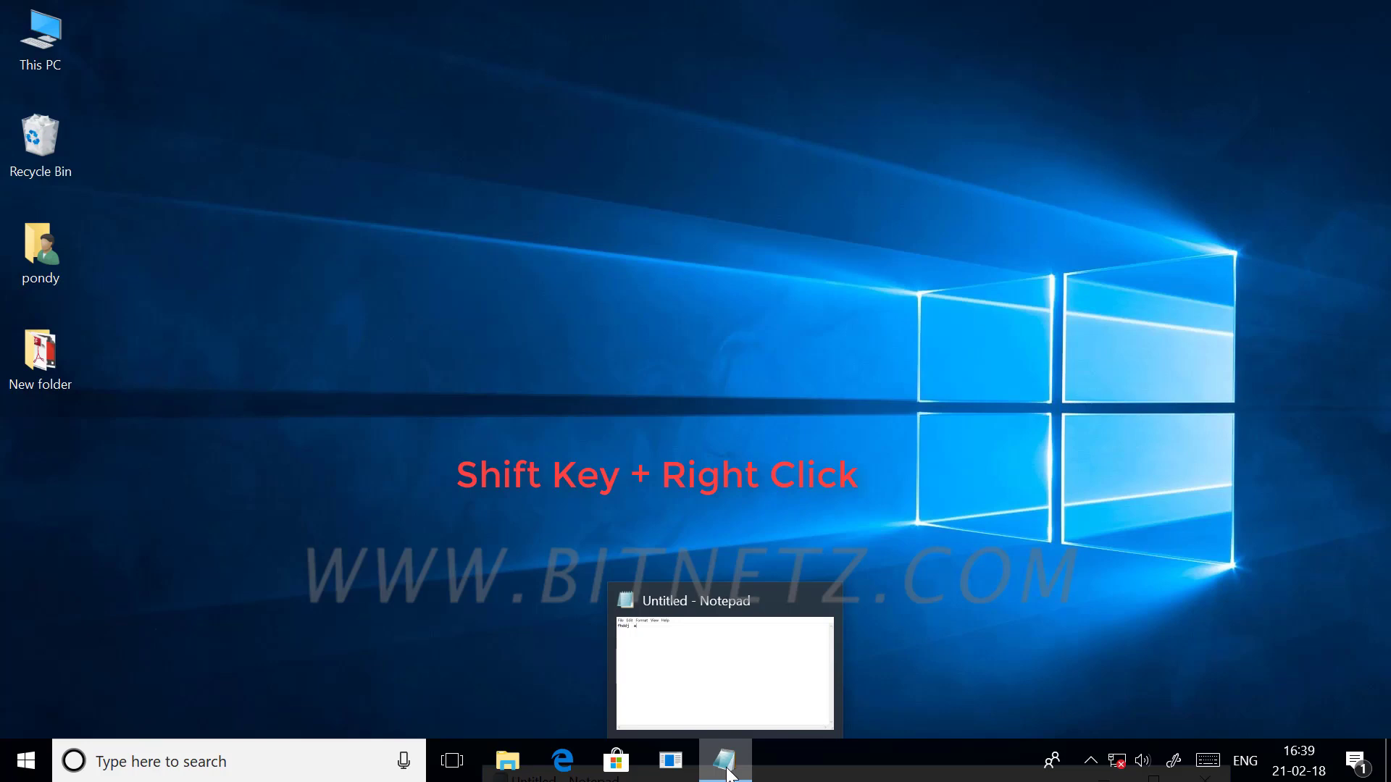
shift+right_click(725, 760)
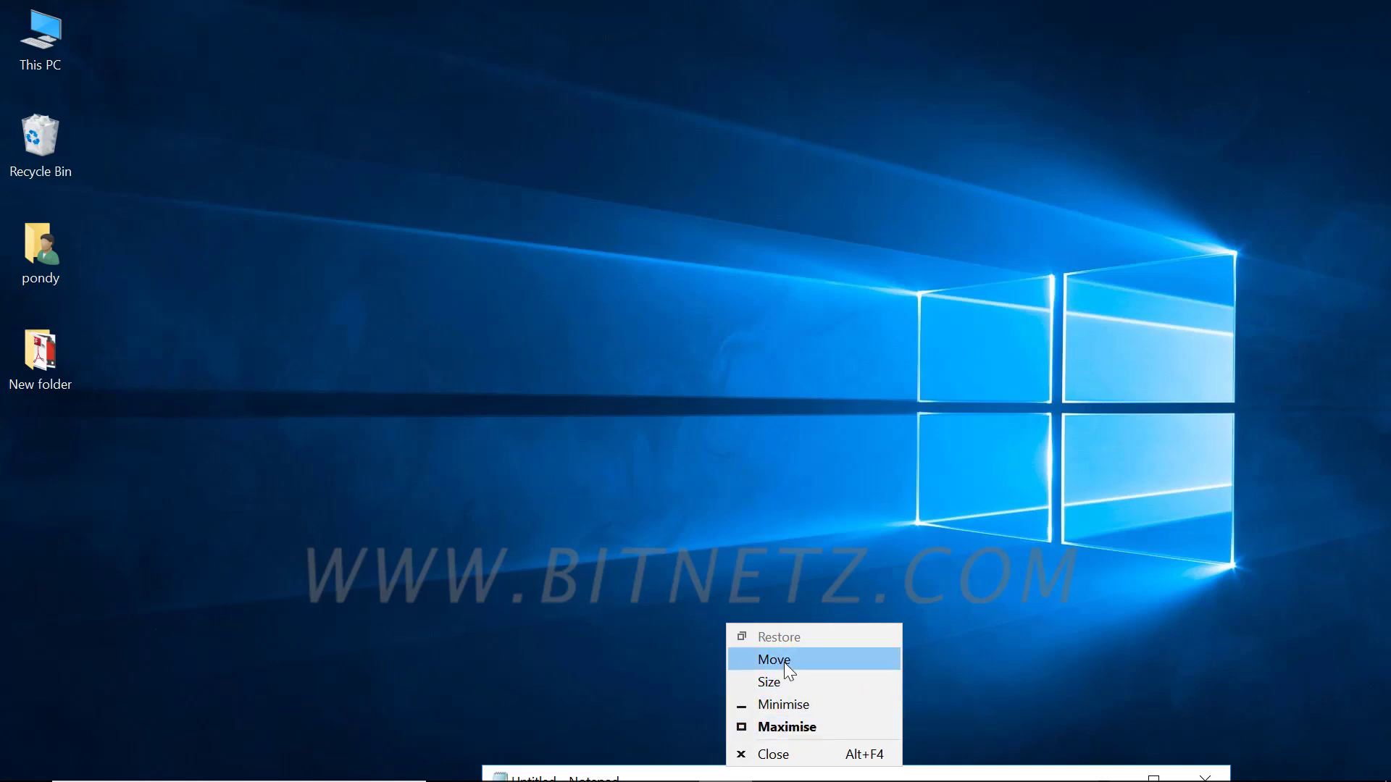
click(798, 728)
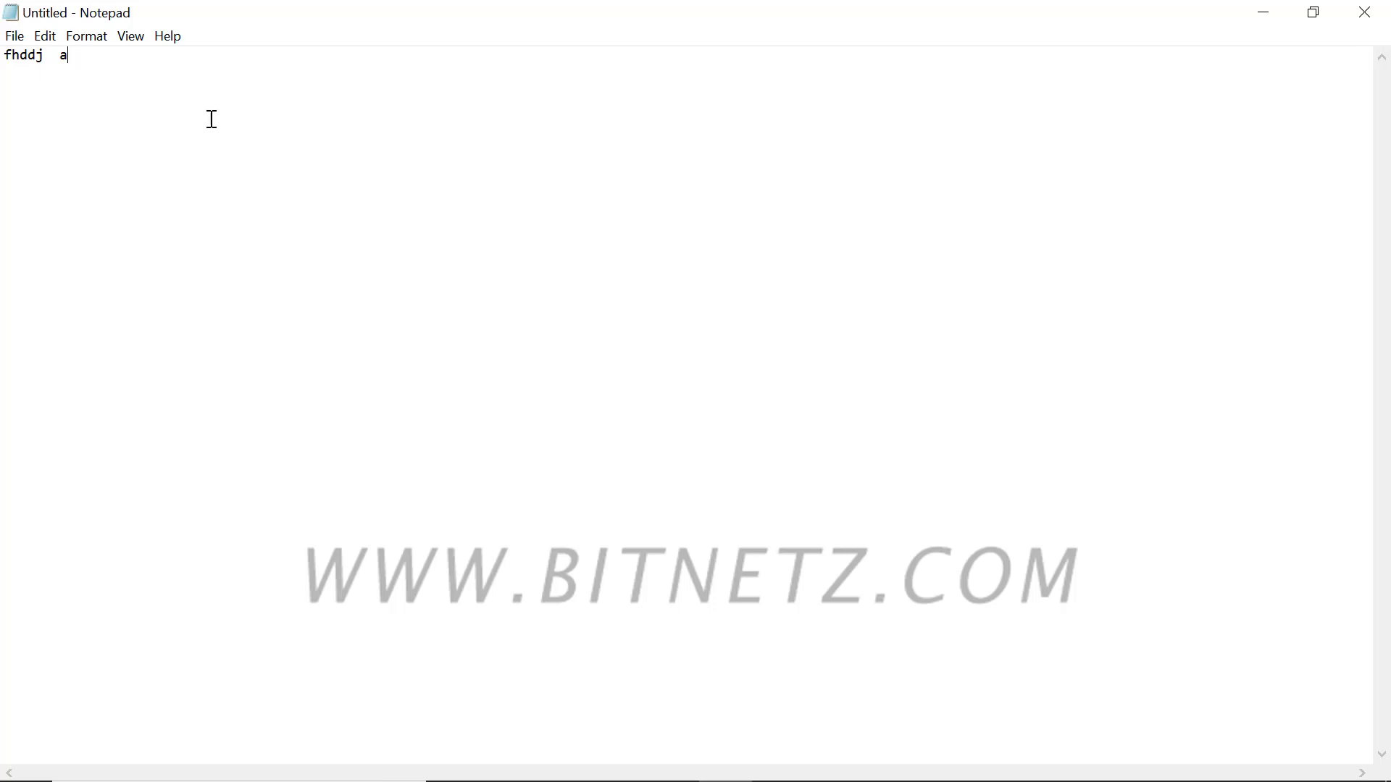
Step: Restore the maximized Notepad window and bring it back up into view using Move from its taskbar window options
click(1320, 8)
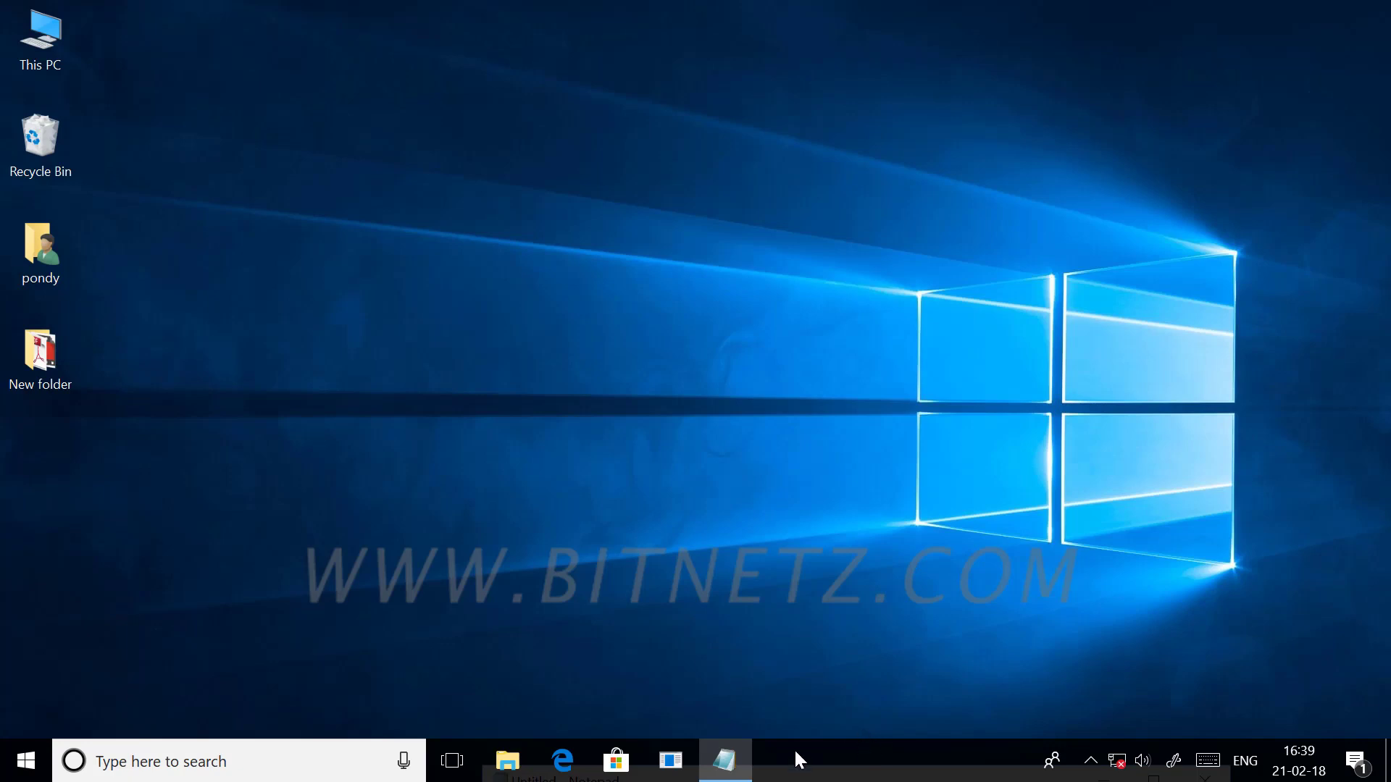
shift+right_click(727, 773)
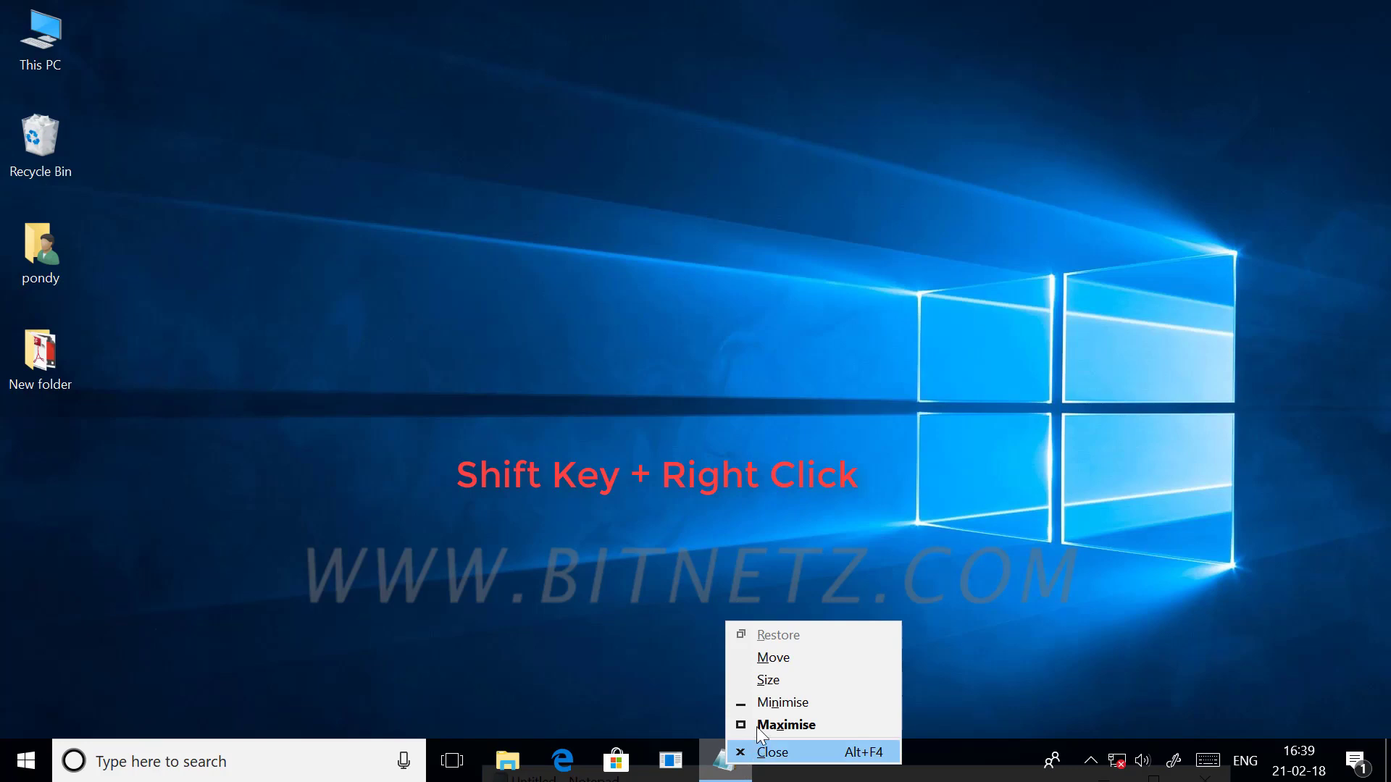
click(780, 657)
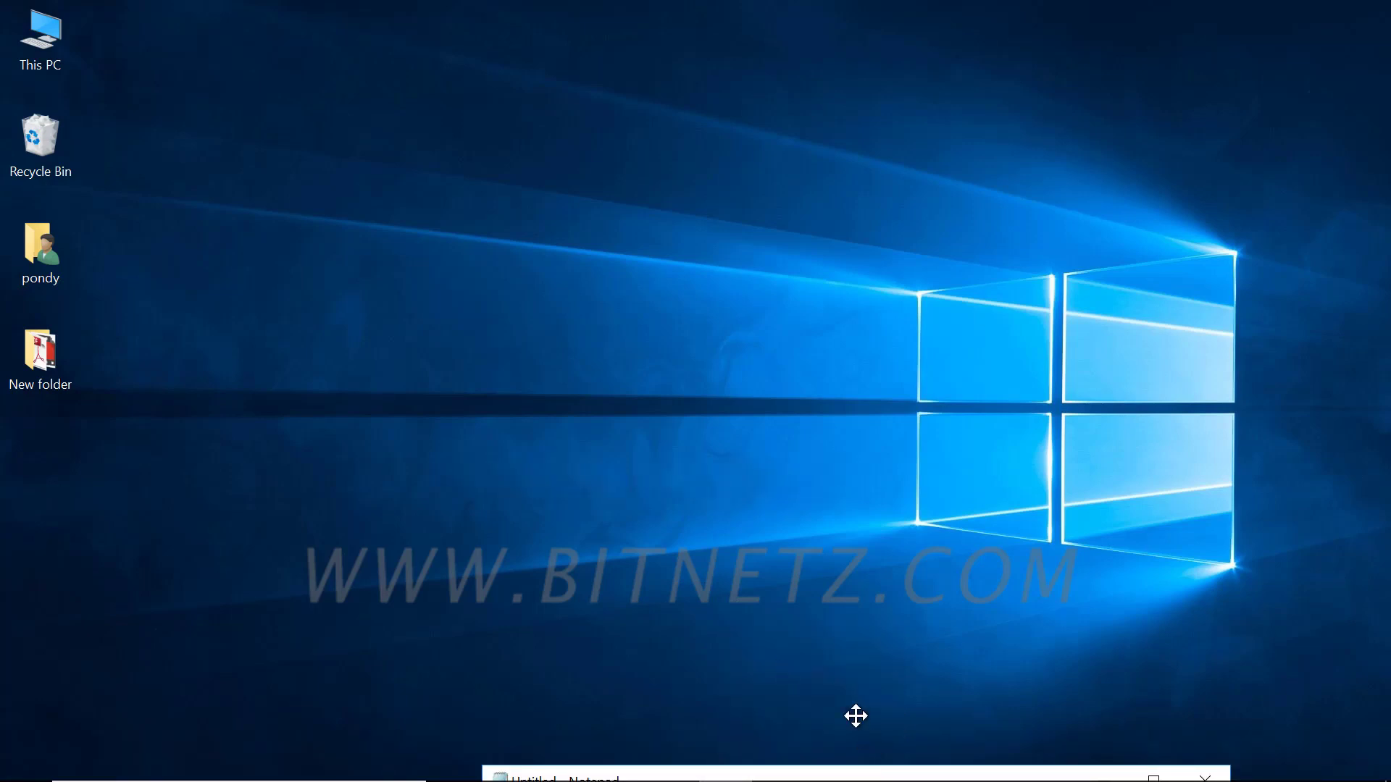
key(Up)
key(Up)
key(Up)
key(Up)
key(Up)
key(Up)
key(Up)
key(Up)
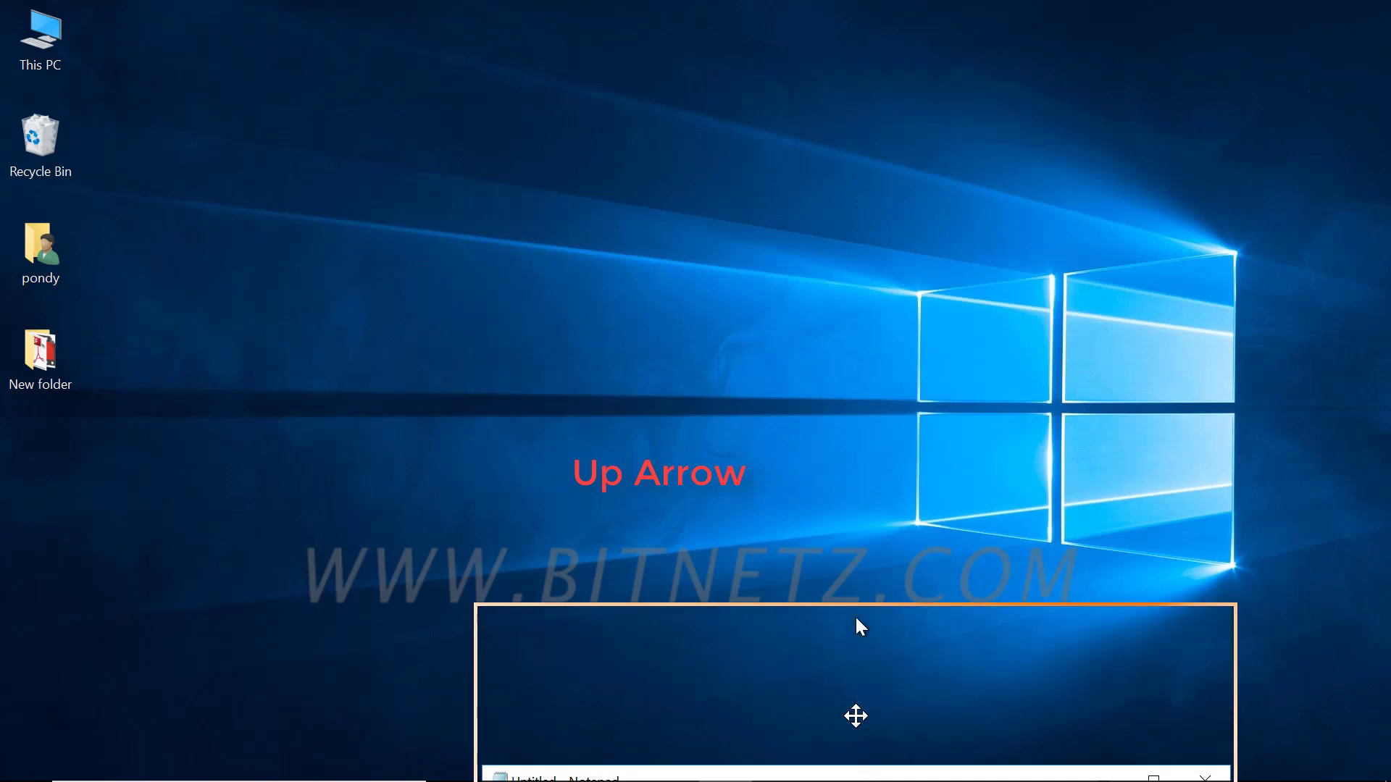
key(Up)
key(Up)
key(Up)
key(Up)
key(Up)
key(Up)
key(Up)
key(Up)
key(Up)
key(Up)
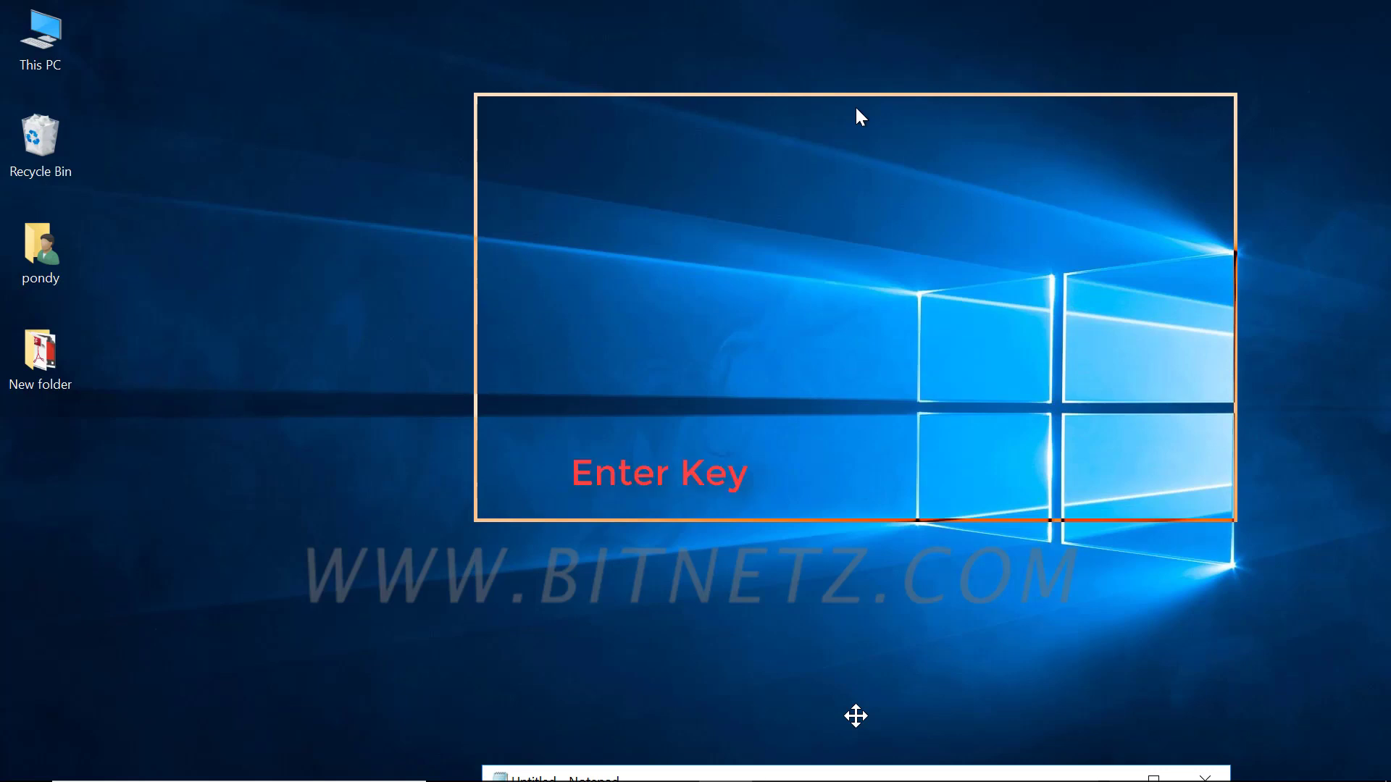
key(Return)
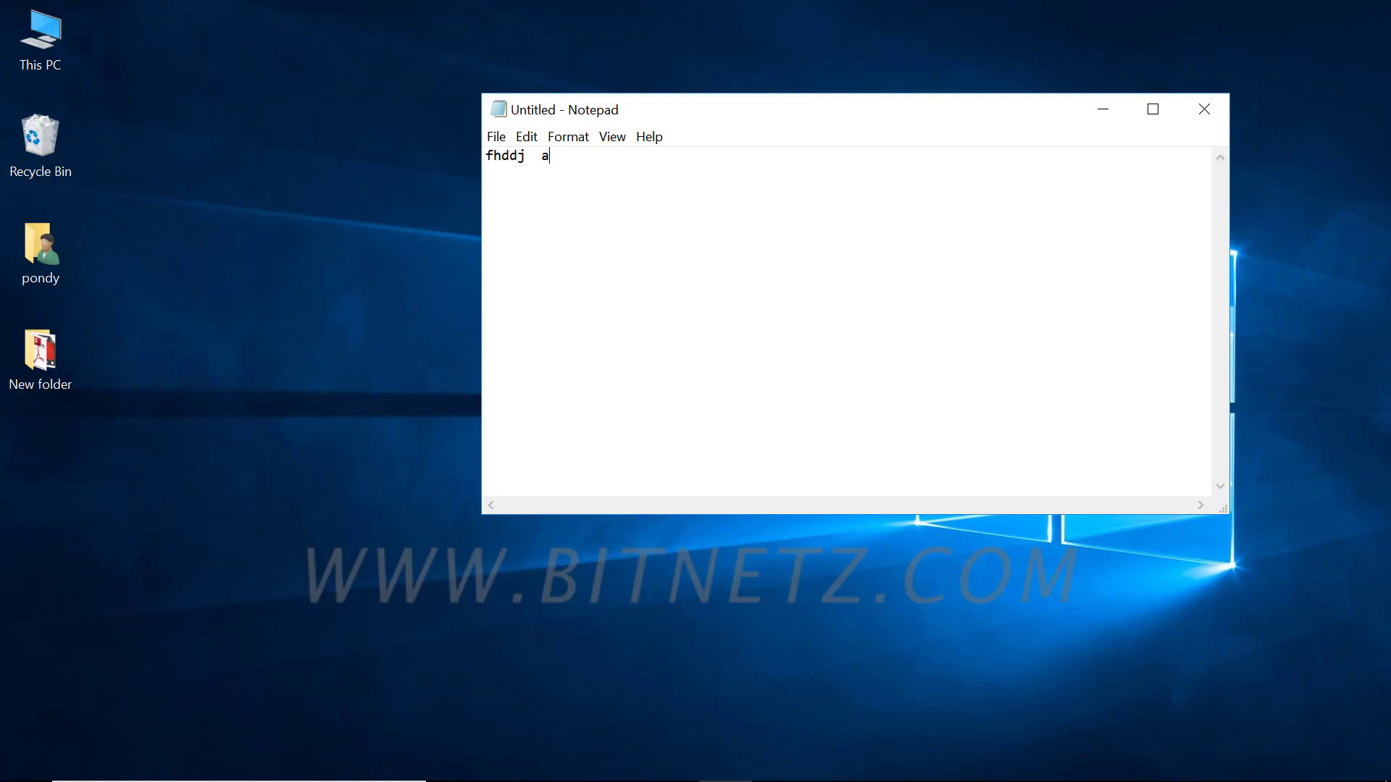
Step: Search for the Paint and WordPad desktop apps and launch both, keeping Notepad open
click(288, 766)
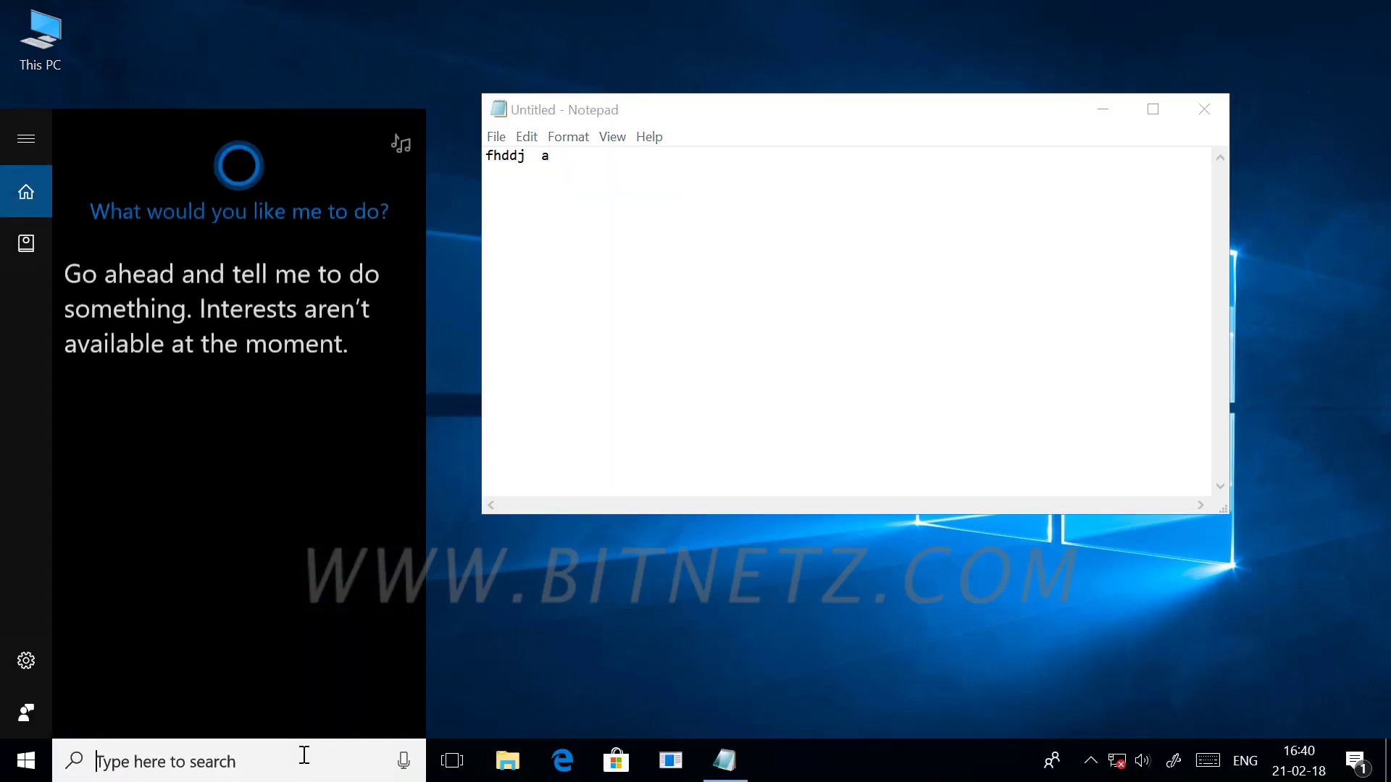
text(paint)
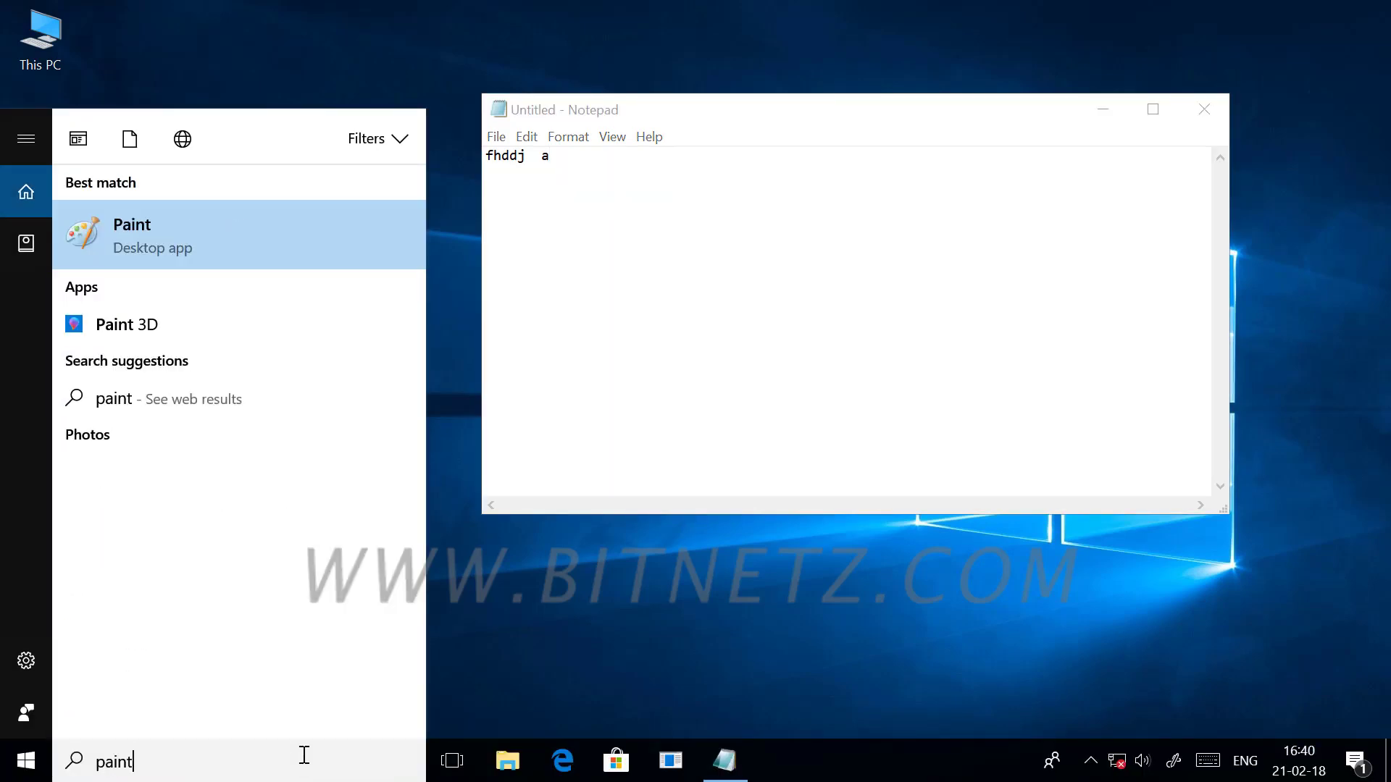
key(Return)
click(248, 770)
text(word)
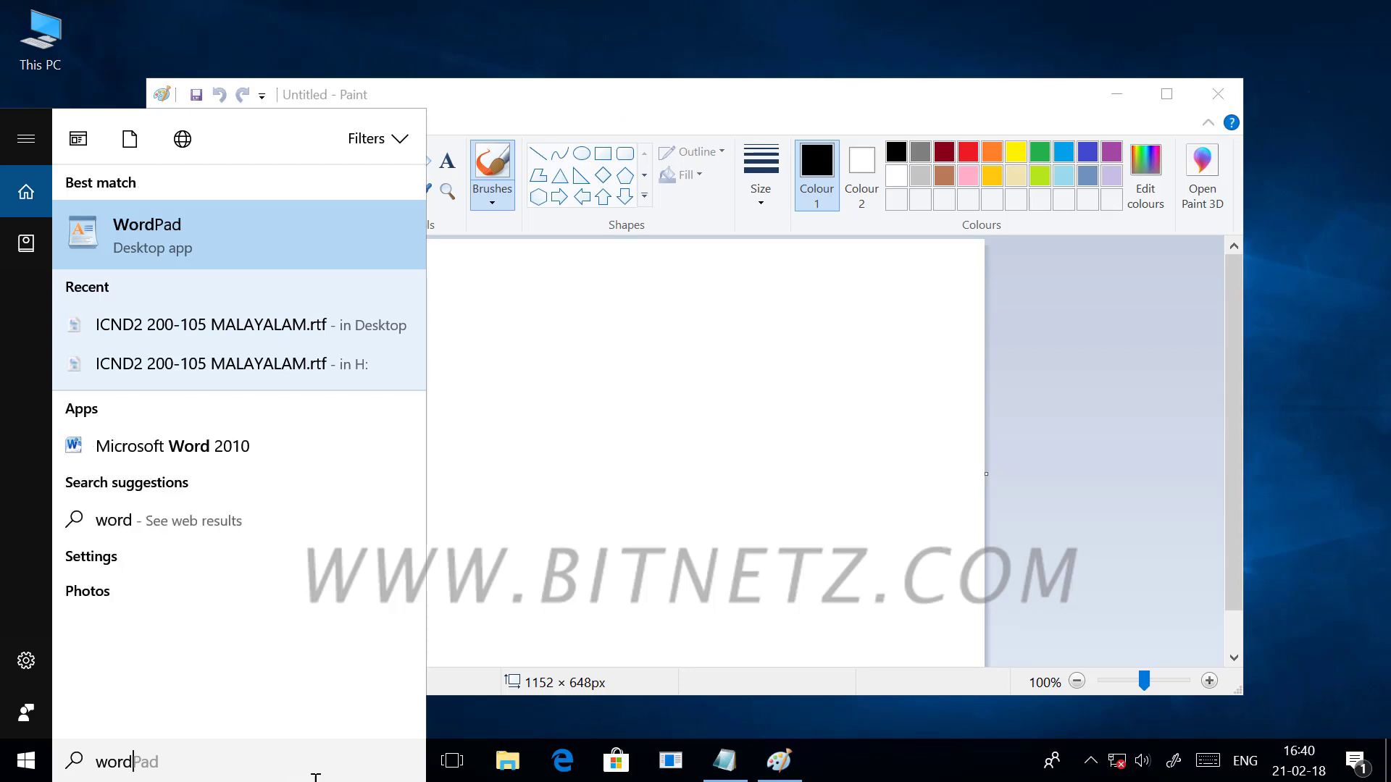
click(212, 243)
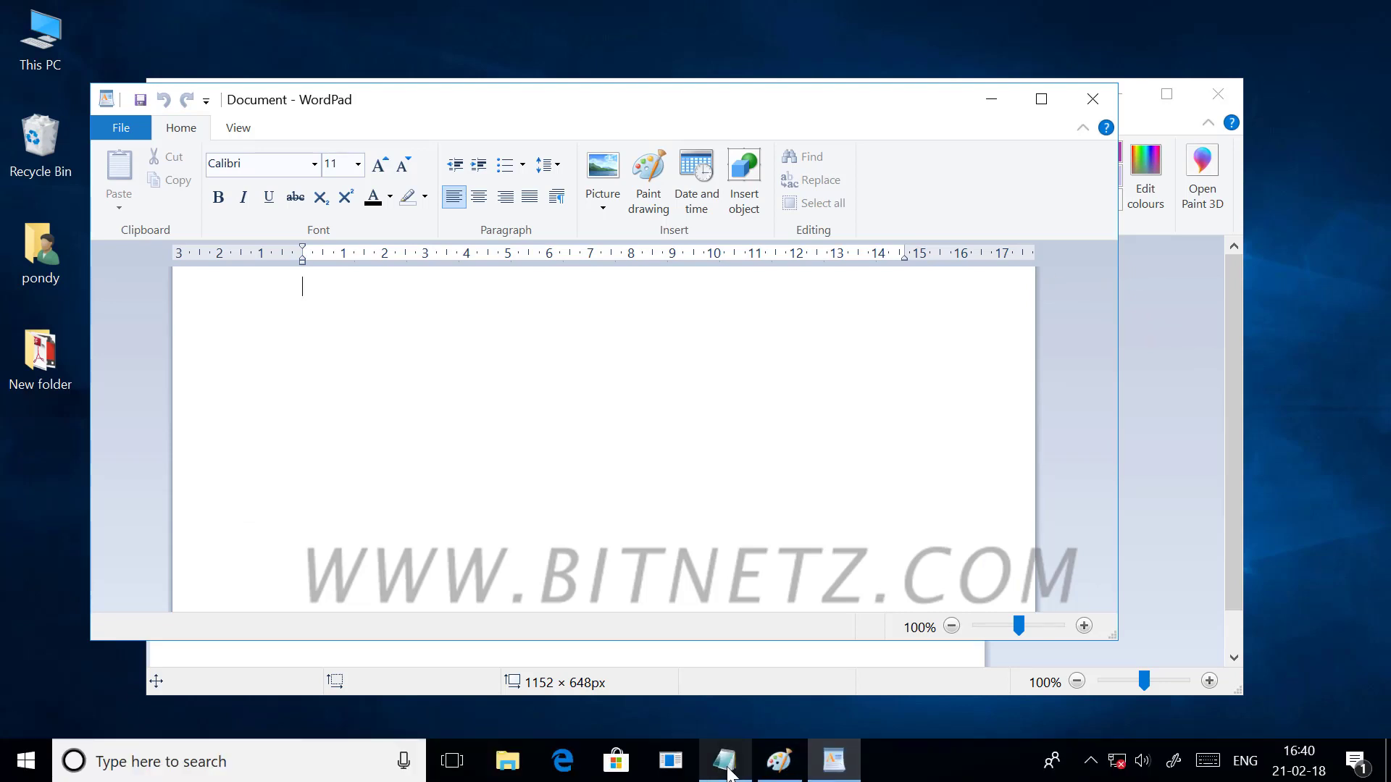
Step: Move the Notepad window partly off the desktop's right edge, and bring the WordPad and Paint windows to the front in turn
click(724, 766)
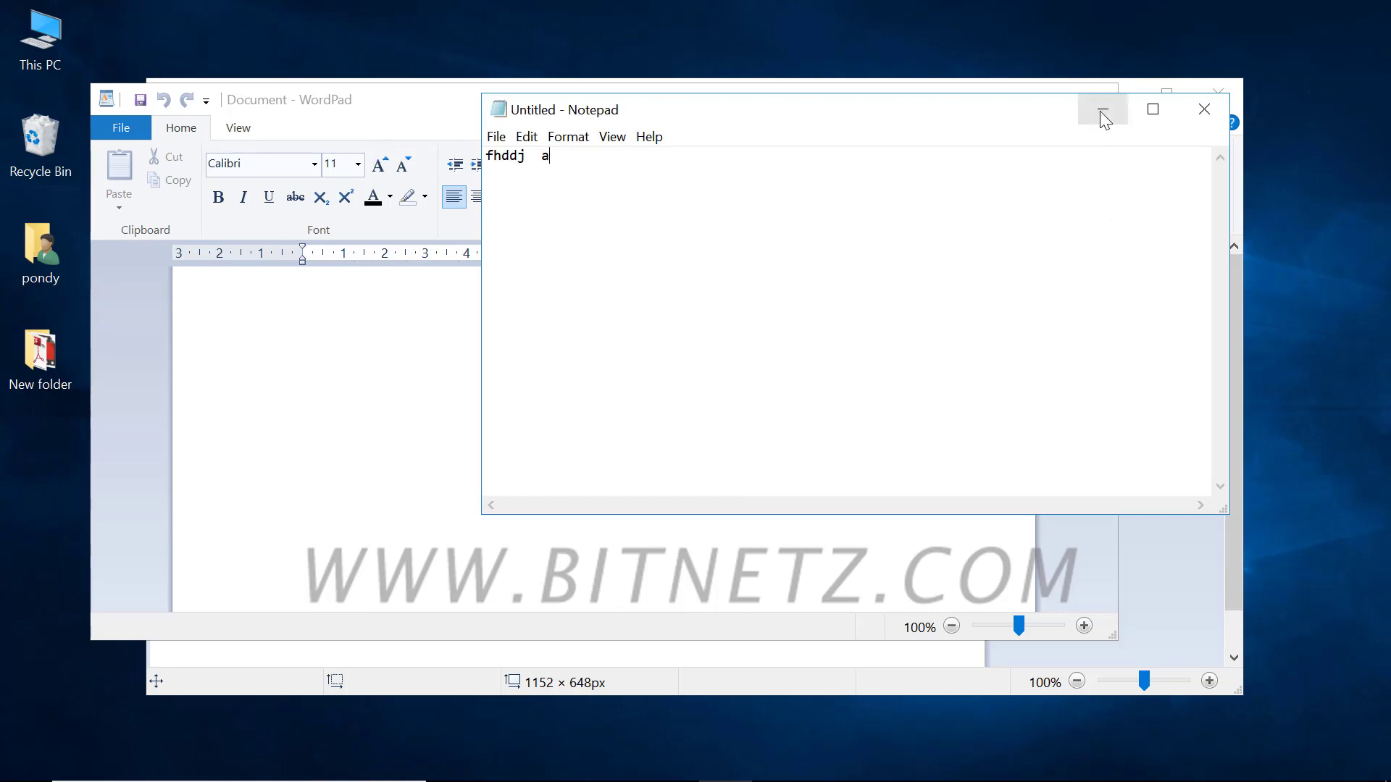
mouse_move(824, 129)
mouse_down()
mouse_move(1024, 205)
mouse_move(1107, 208)
mouse_up()
click(993, 102)
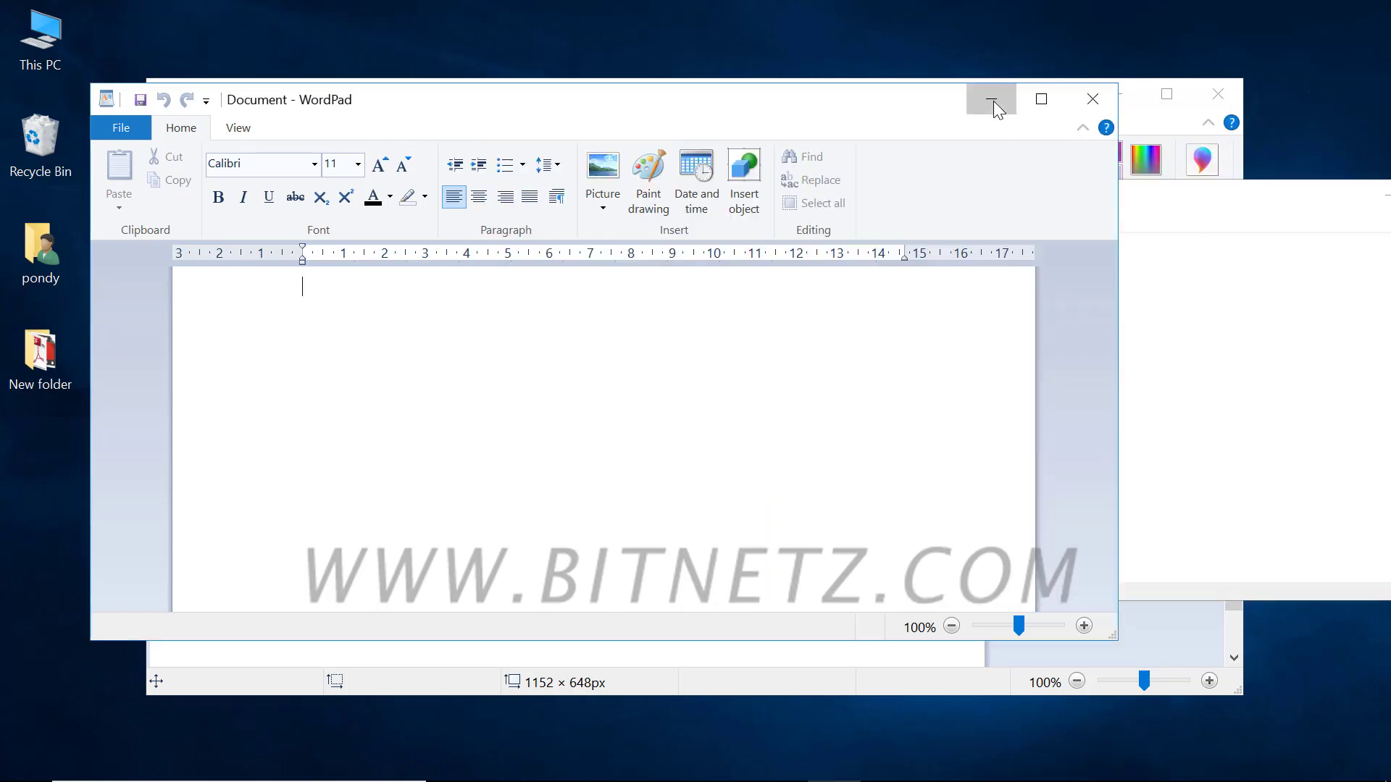
click(1116, 94)
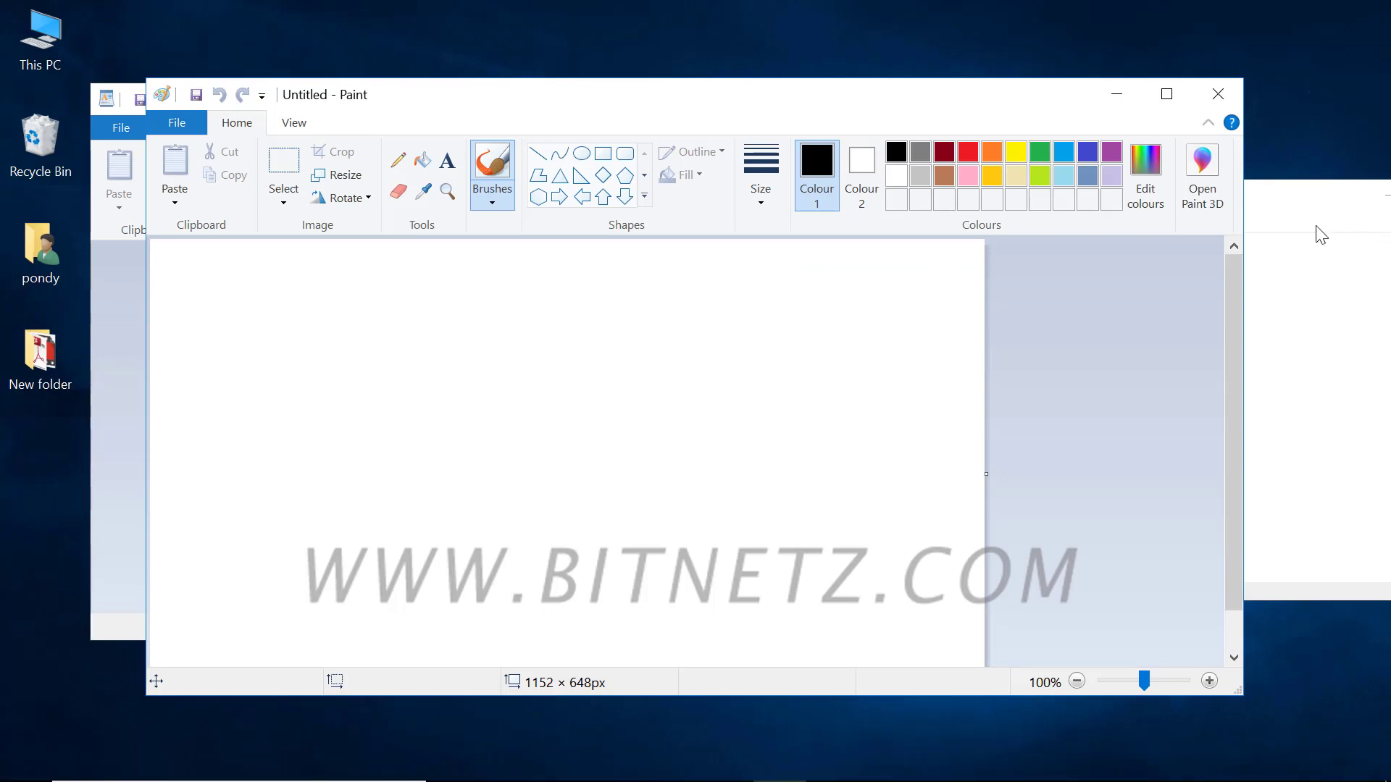
Step: Move Notepad back over the Paint window and shake it to minimize all other windows and shake it again to restore them
drag(1325, 210, 919, 173)
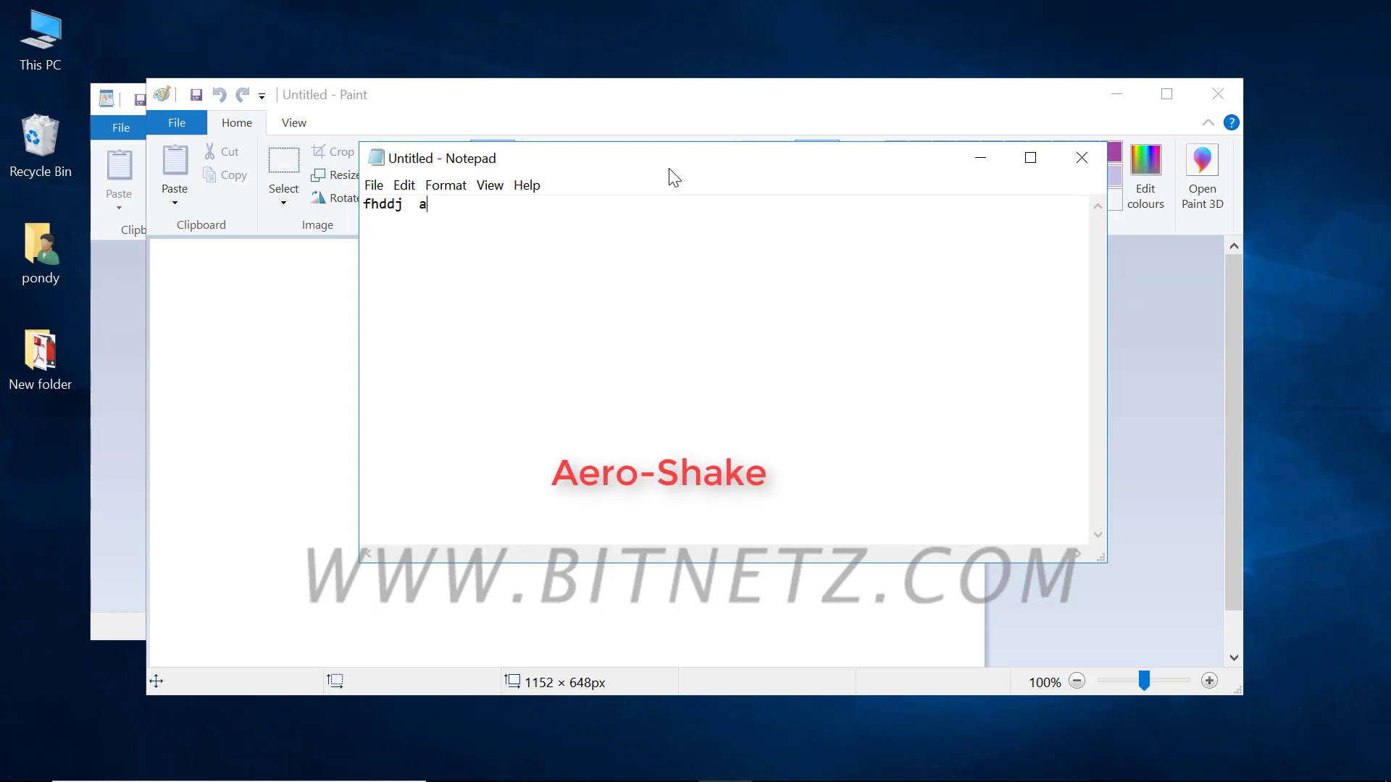
drag(692, 179, 702, 204)
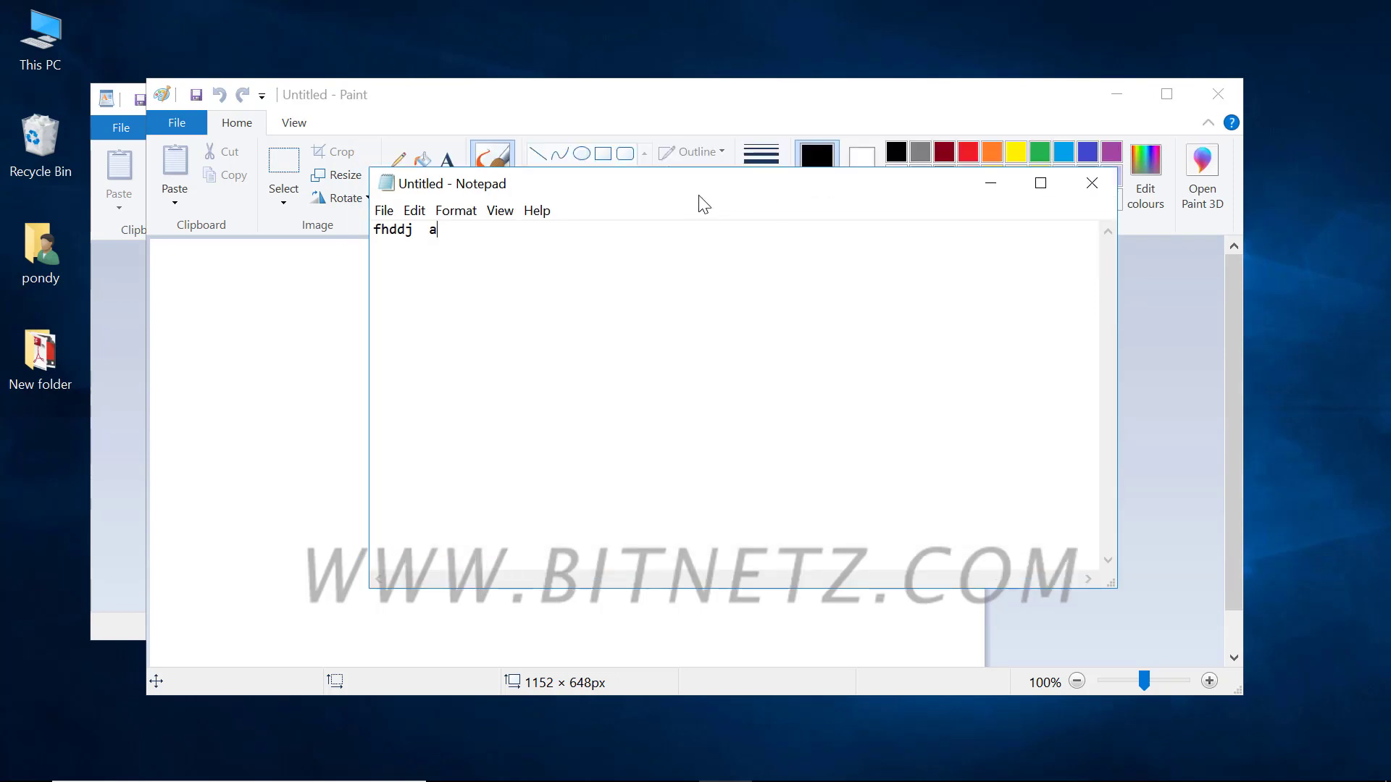
mouse_move(700, 197)
mouse_down()
mouse_move(765, 203)
mouse_move(710, 200)
mouse_up()
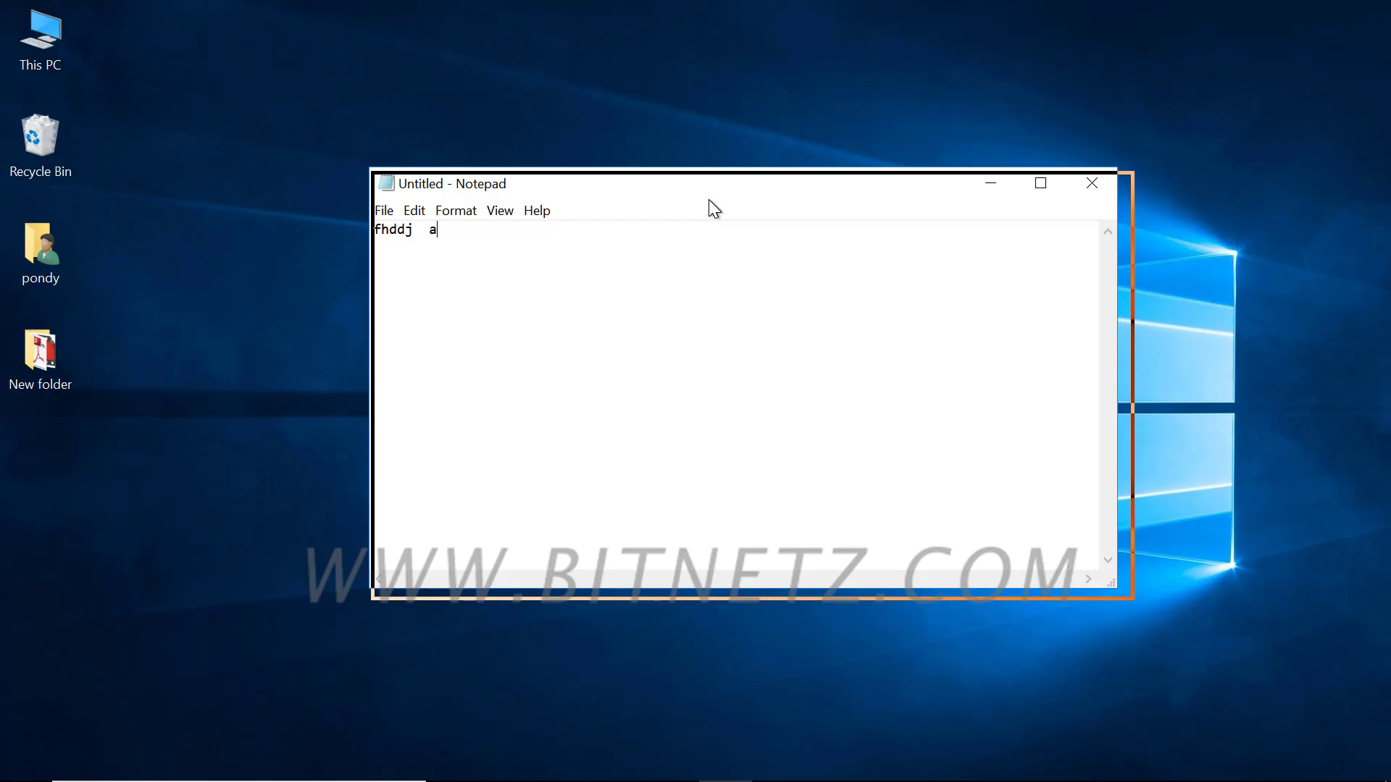
mouse_move(708, 199)
mouse_down()
mouse_move(615, 193)
mouse_move(630, 208)
mouse_up()
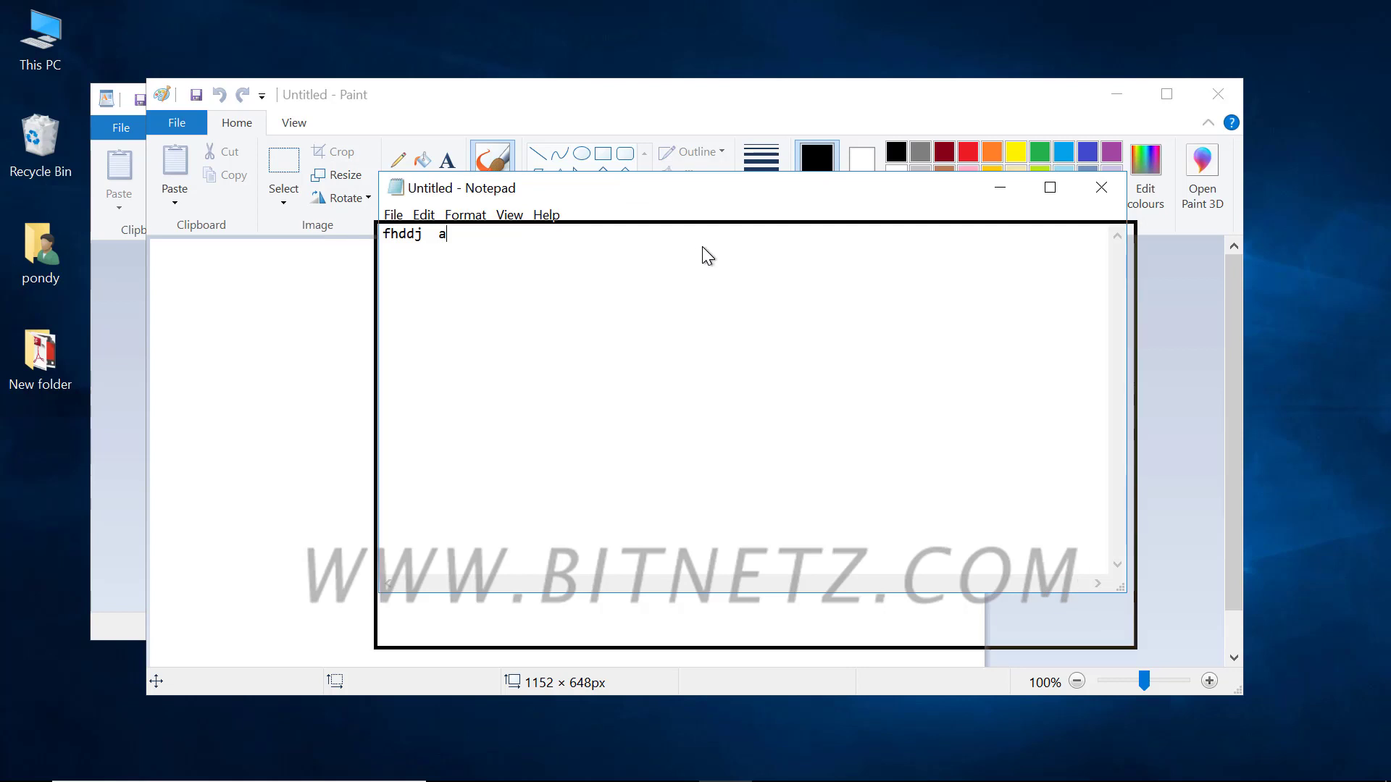